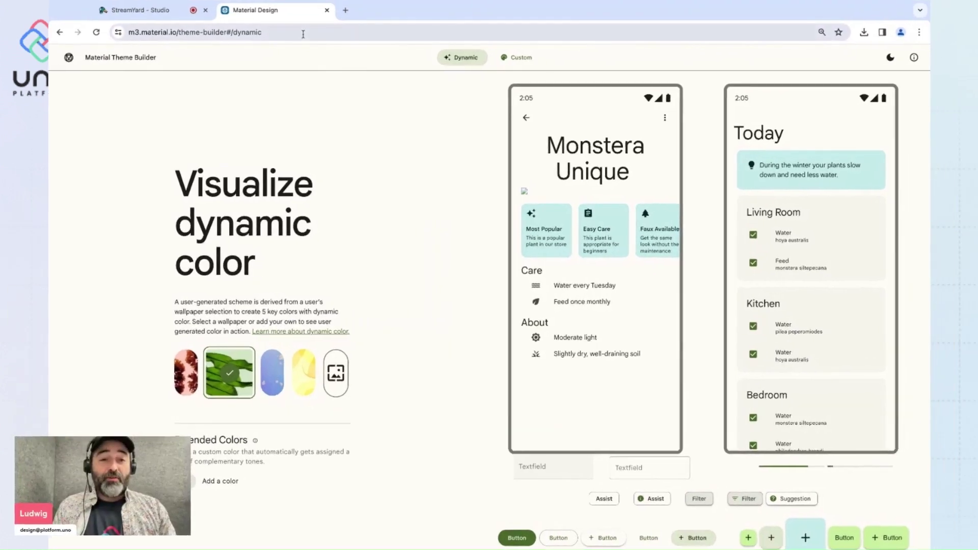
# Switch Material Theme Builder from Dynamic to Custom colour scheme mode.
pyautogui.click(413, 59)
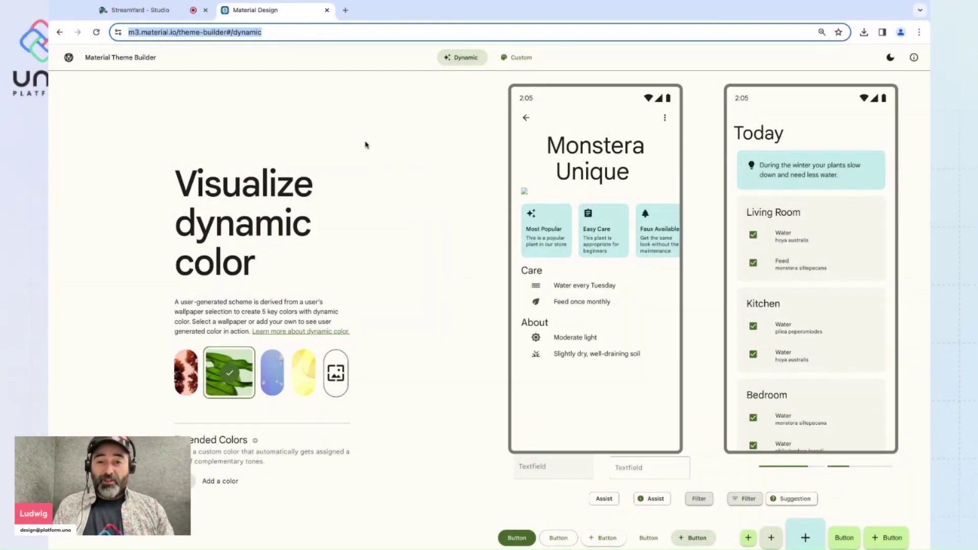
pyautogui.click(526, 59)
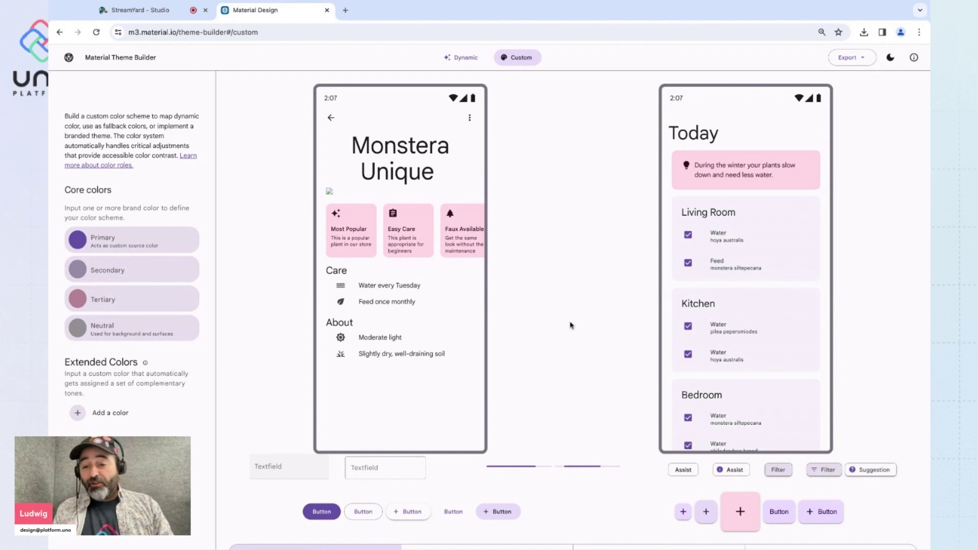
pyautogui.scroll(-1, 610, 321)
pyautogui.scroll(1, 583, 288)
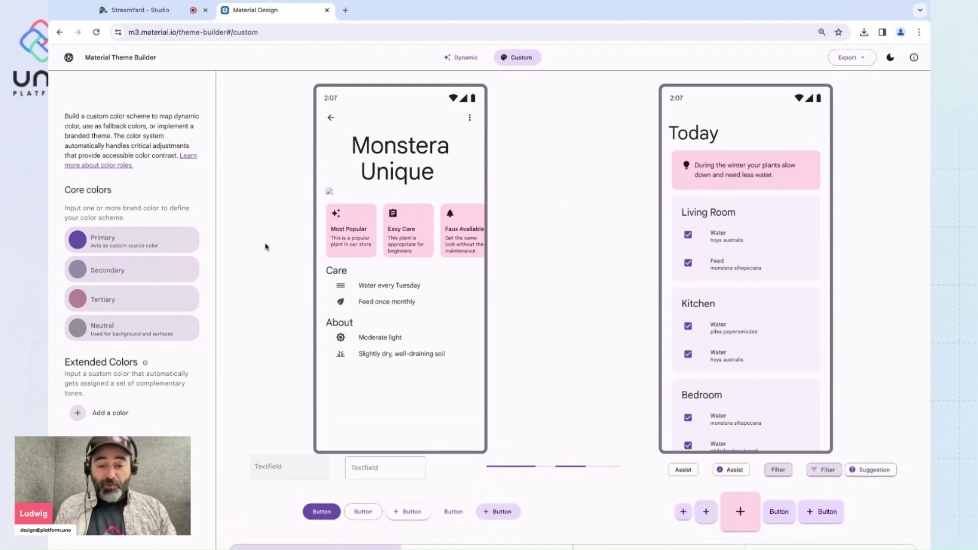
pyautogui.scroll(-5, 617, 246)
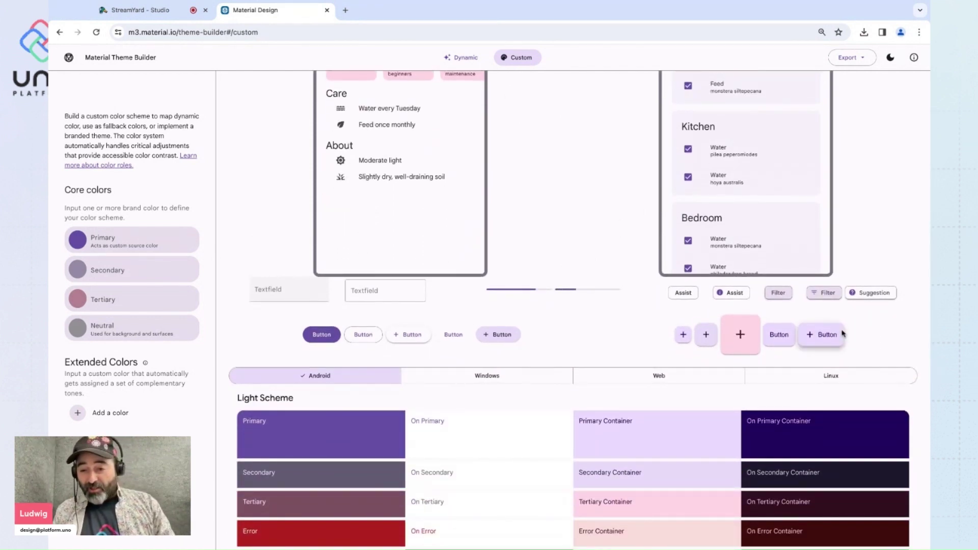
pyautogui.scroll(-4, 595, 325)
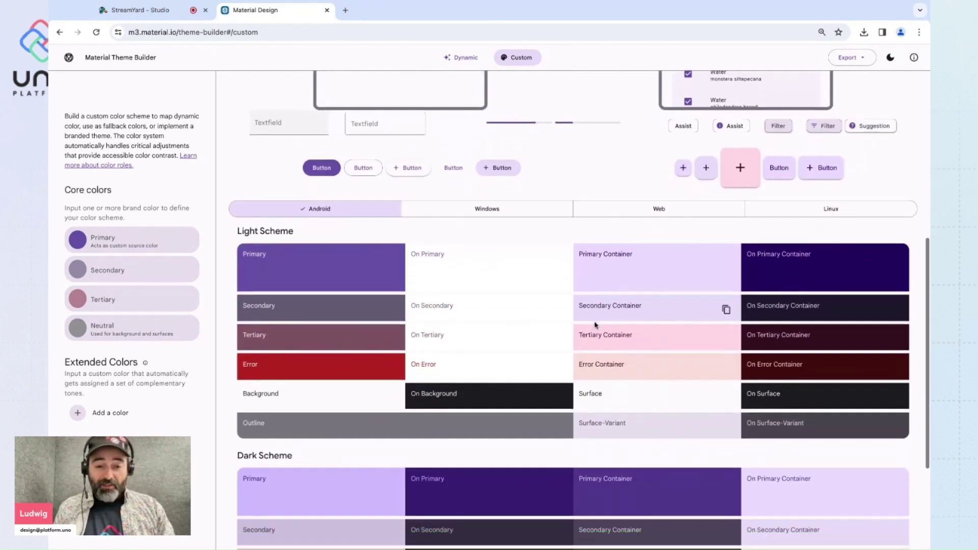
pyautogui.scroll(-1, 385, 244)
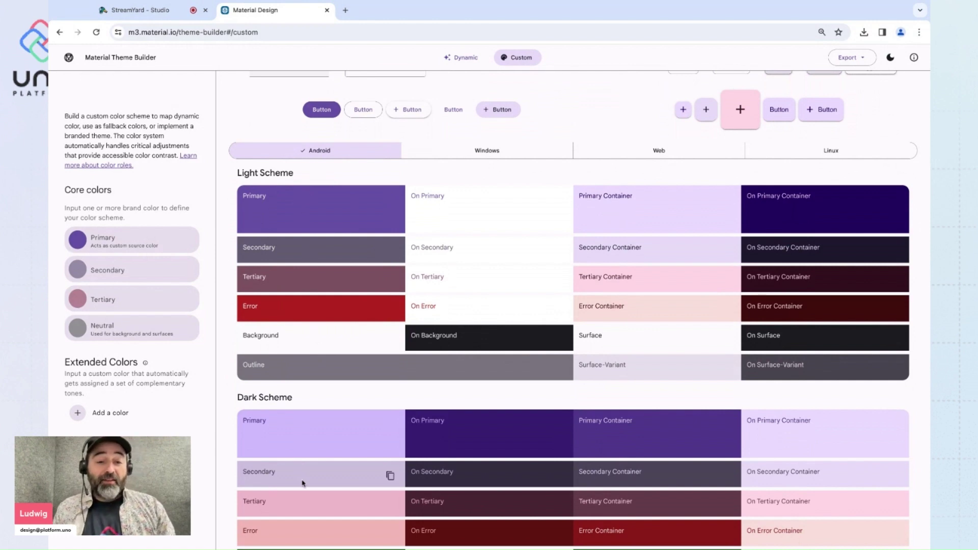
pyautogui.scroll(-1, 302, 483)
pyautogui.scroll(9, 303, 483)
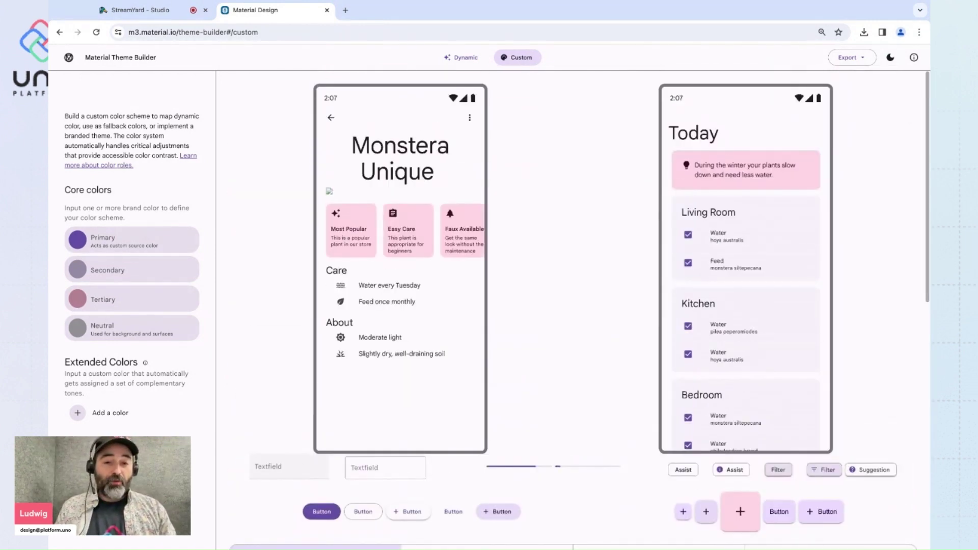
# Change the Primary core colour to green #006b57 with Hue 176 and Chroma 112.
pyautogui.click(79, 243)
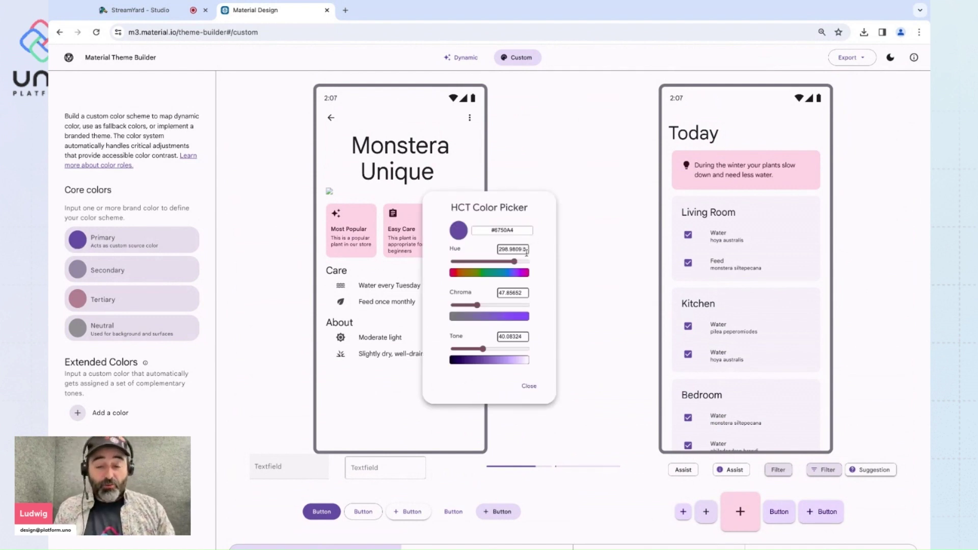
pyautogui.moveTo(514, 261); pyautogui.dragTo(489, 261)
pyautogui.click(477, 305)
pyautogui.press('Right')
pyautogui.press('Right')
pyautogui.press('Right')
pyautogui.press('Right')
pyautogui.press('Right')
pyautogui.press('Right')
pyautogui.press('Right')
pyautogui.press('Right')
pyautogui.press('Right')
pyautogui.press('Right')
pyautogui.press('Right')
pyautogui.press('Right')
pyautogui.press('Right')
pyautogui.press('Right')
pyautogui.press('Right')
pyautogui.press('Right')
pyautogui.press('Right')
pyautogui.press('Right')
pyautogui.press('Right')
pyautogui.press('Right')
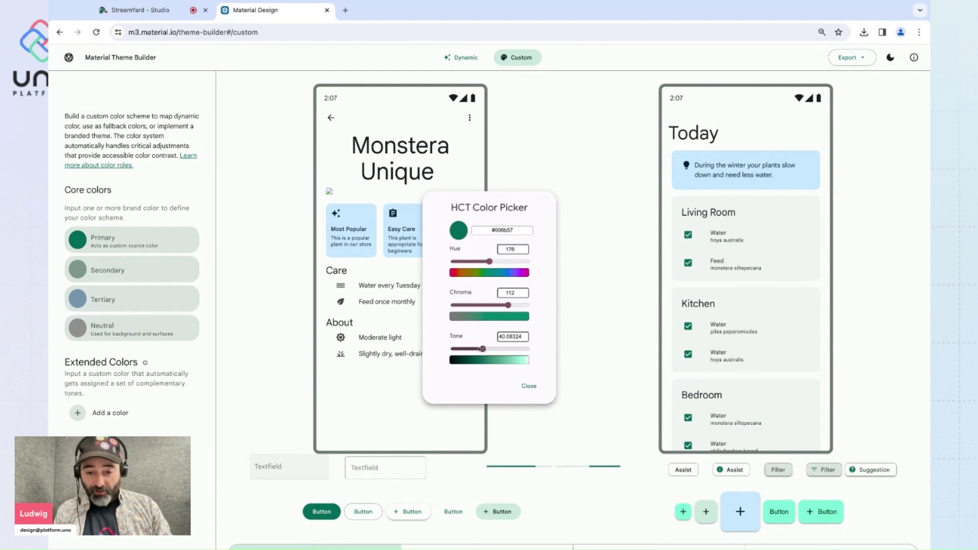
pyautogui.click(538, 388)
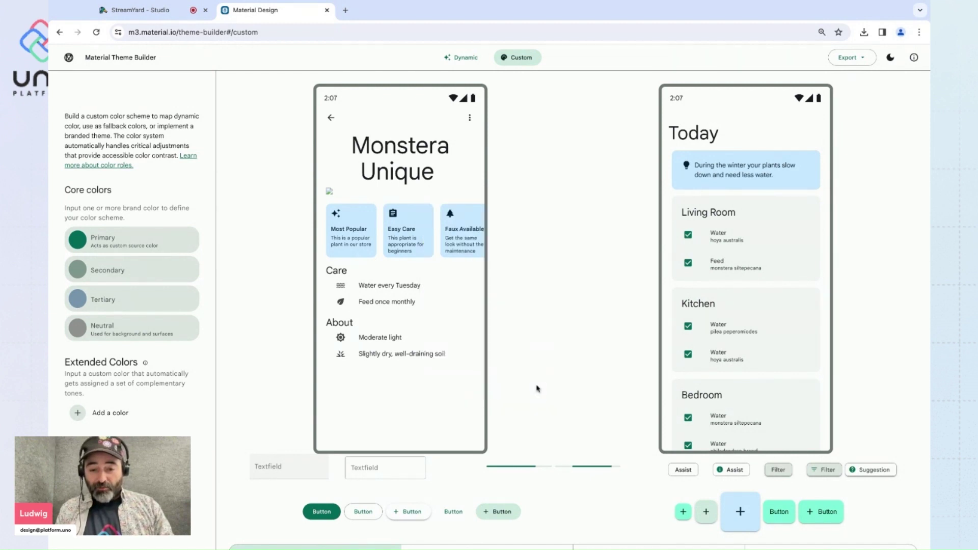
pyautogui.scroll(-1, 557, 362)
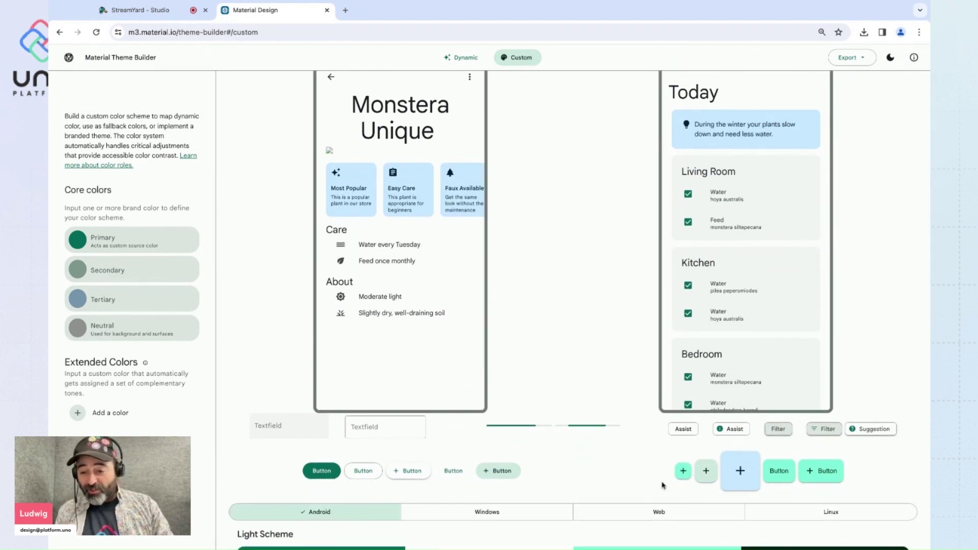
pyautogui.scroll(-1, 561, 438)
pyautogui.scroll(-5, 560, 438)
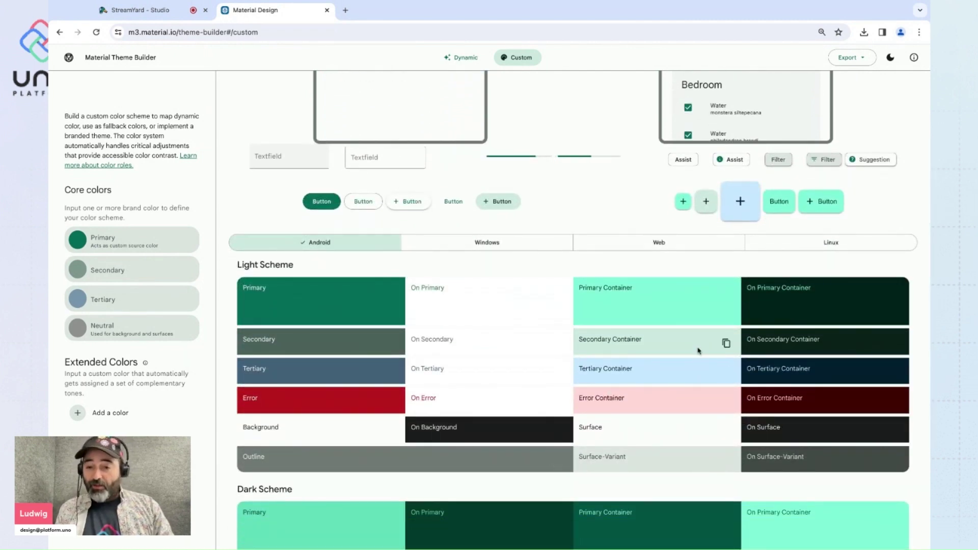
pyautogui.scroll(7, 688, 347)
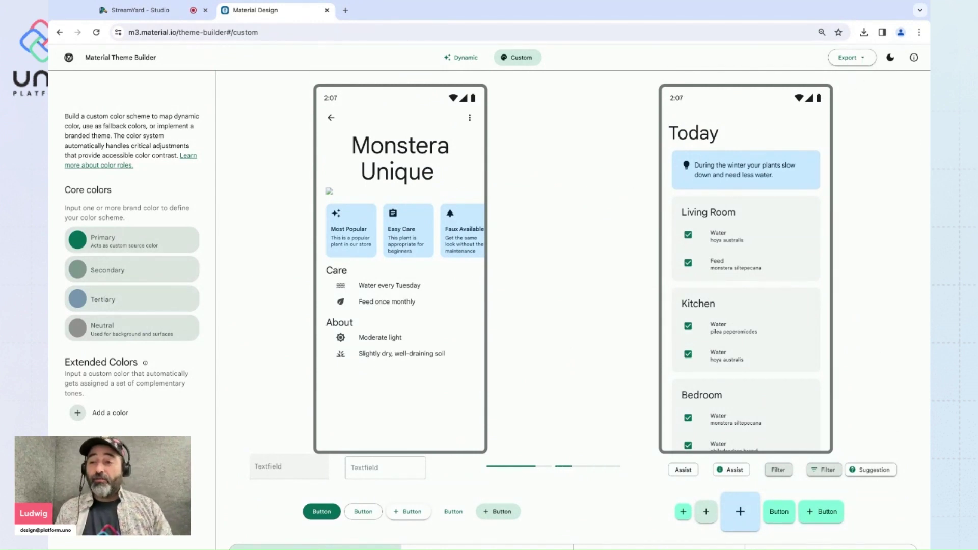
# Export the green theme in the Material Tokens (DSP) format.
pyautogui.click(851, 57)
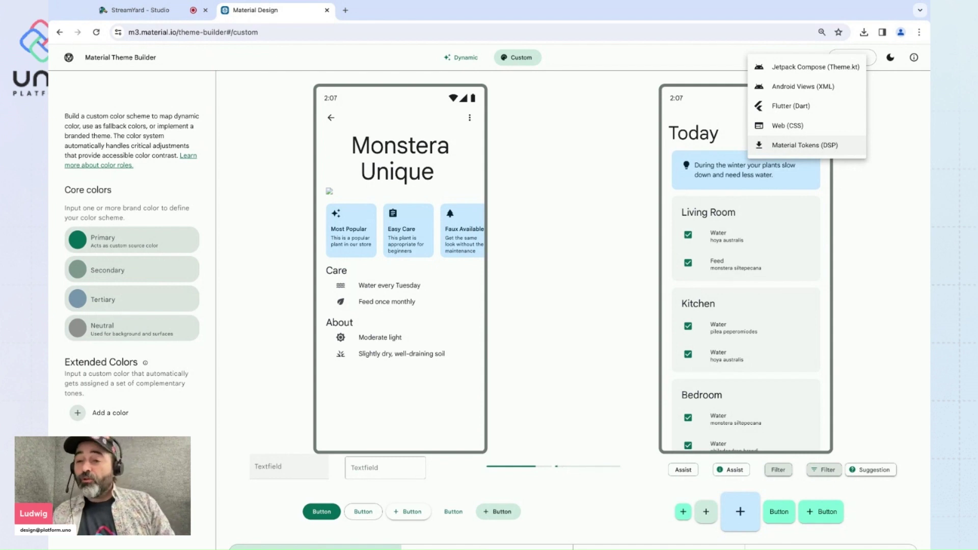
pyautogui.click(805, 145)
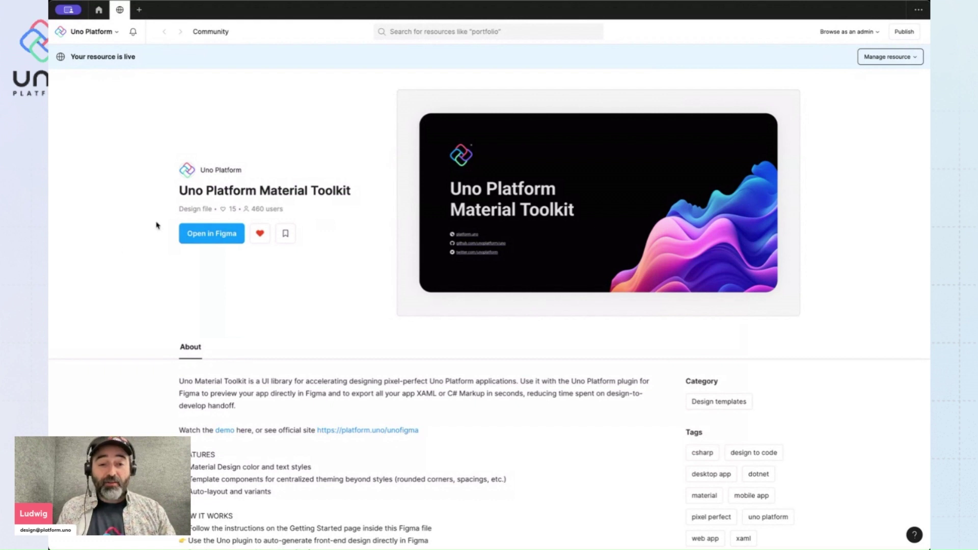
# Open the Material Toolkit community file in Figma as an Uno Platform team draft.
pyautogui.click(220, 240)
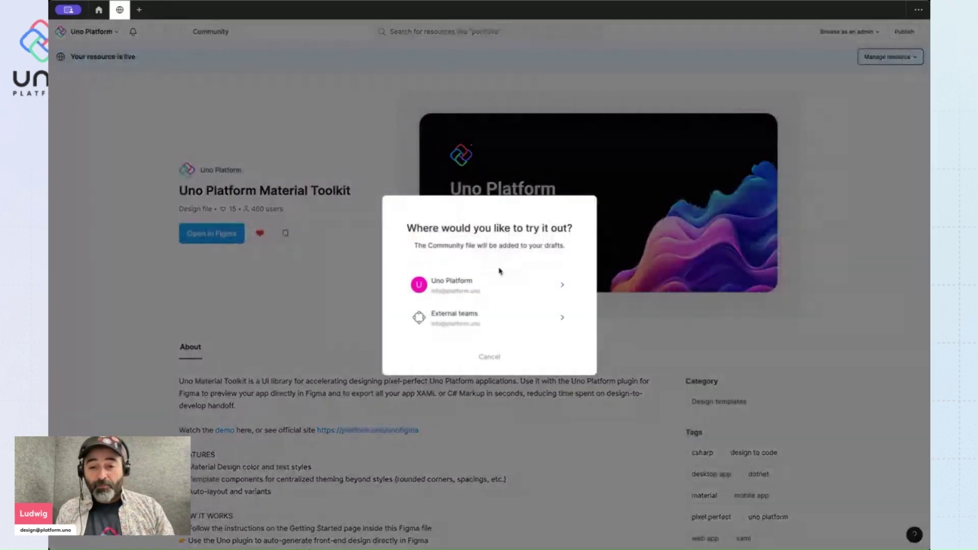
pyautogui.click(495, 284)
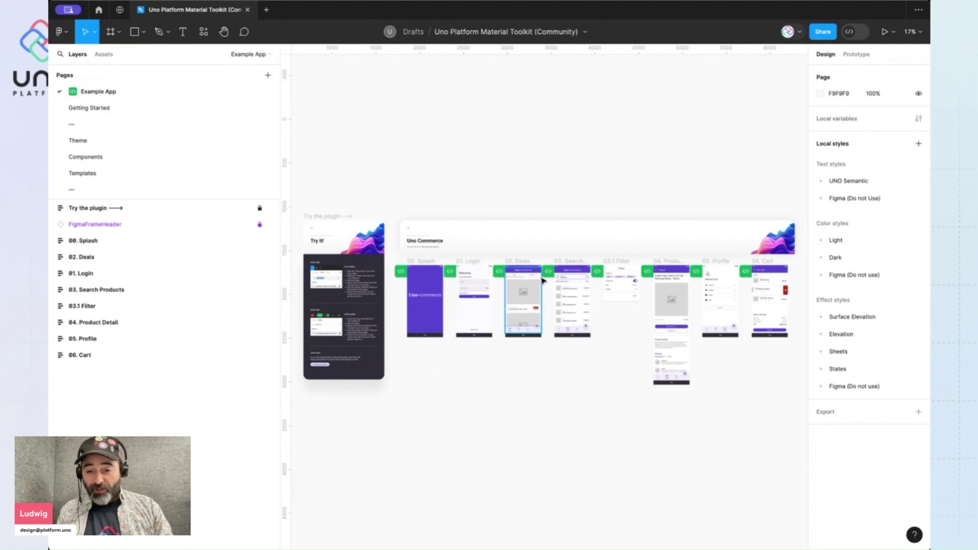
pyautogui.scroll(10, 498, 367)
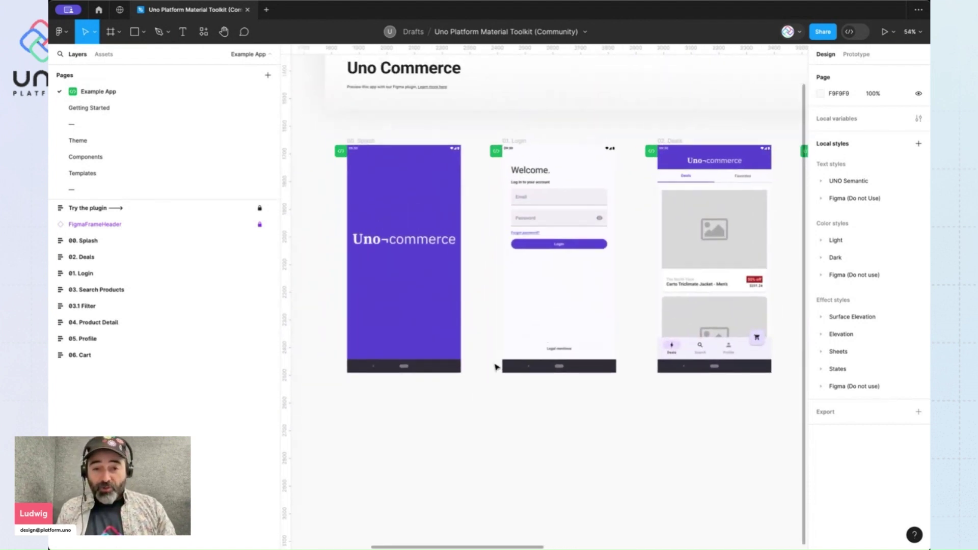
pyautogui.scroll(3, 497, 367)
pyautogui.hscroll(-3, 498, 367)
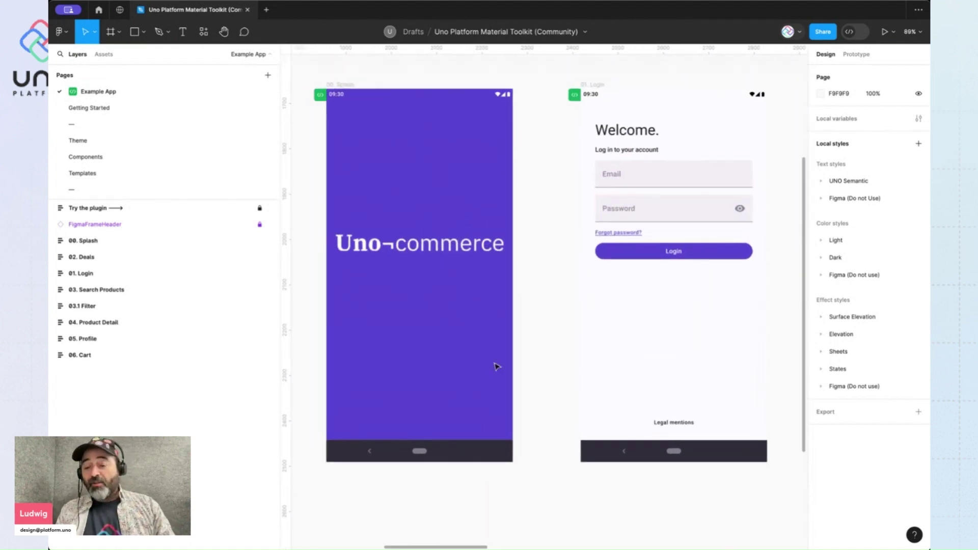
pyautogui.hscroll(10, 498, 367)
pyautogui.scroll(1, 498, 367)
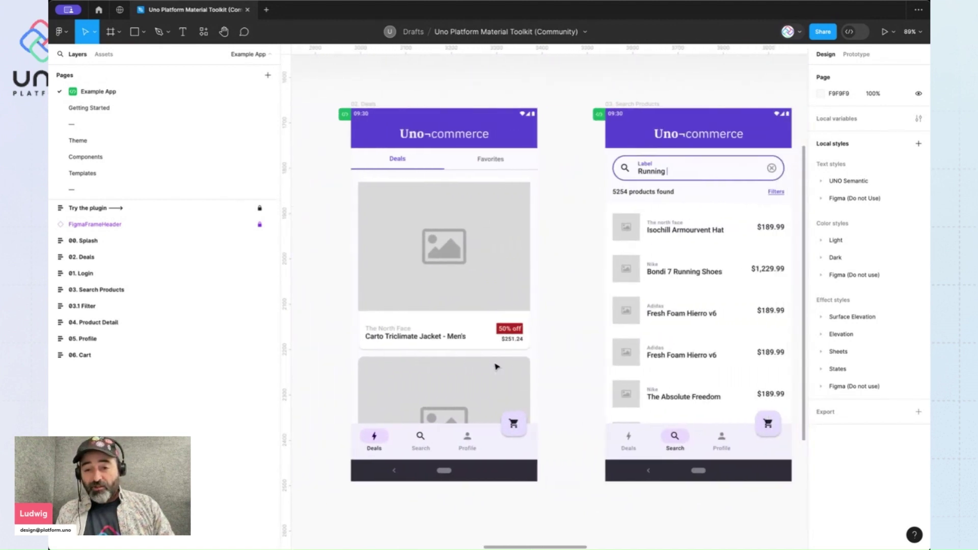
pyautogui.hscroll(10, 498, 367)
pyautogui.scroll(-1, 497, 367)
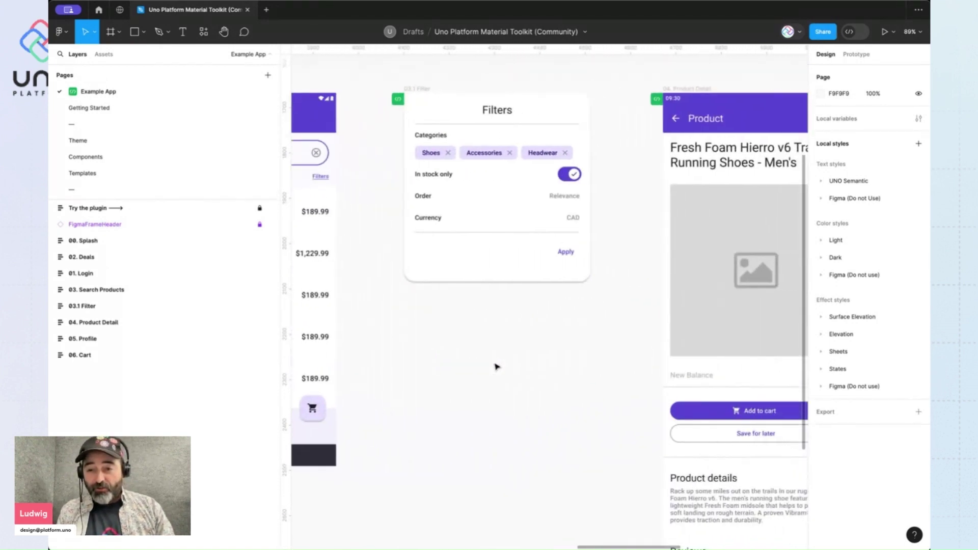
pyautogui.hscroll(12, 497, 366)
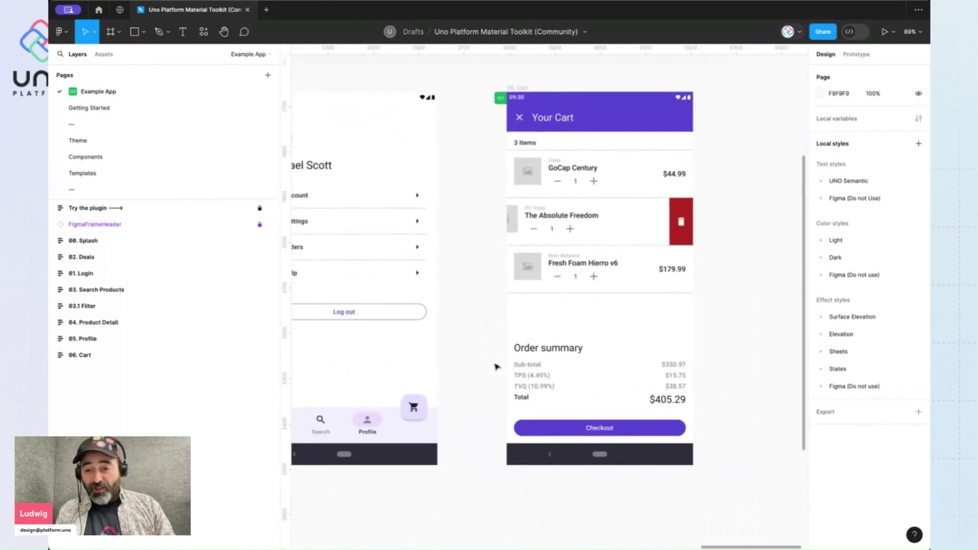
pyautogui.scroll(-5, 497, 367)
pyautogui.hscroll(-10, 499, 365)
pyautogui.scroll(-3, 505, 359)
pyautogui.scroll(-2, 504, 359)
pyautogui.hscroll(-8, 504, 359)
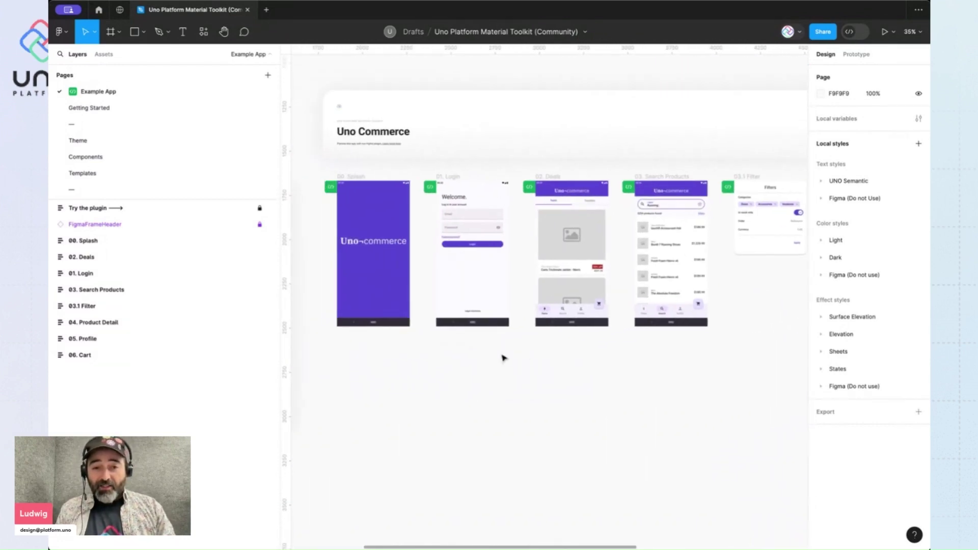
# Run the Uno Platform (Figma to C# or XAML) plugin and show its Properties.
pyautogui.click(204, 32)
pyautogui.click(252, 54)
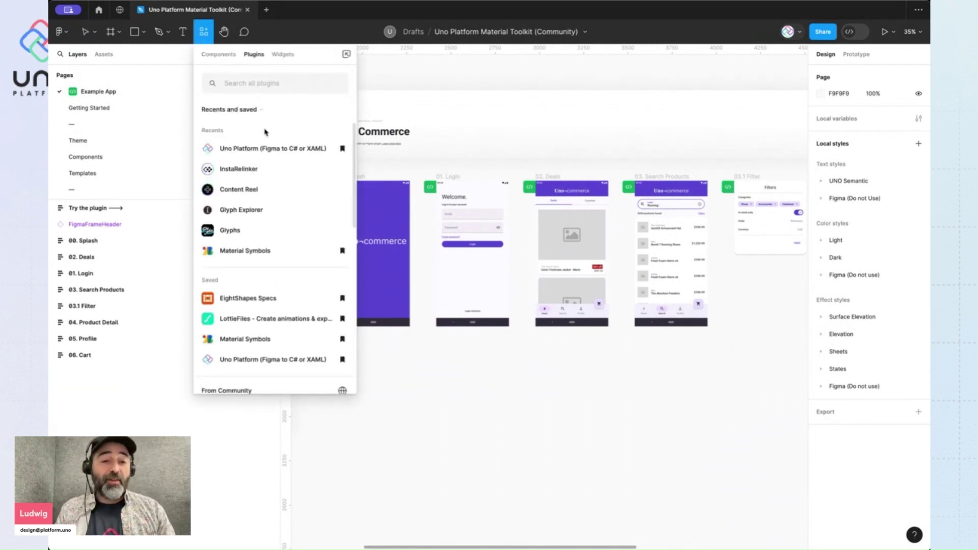
pyautogui.click(267, 148)
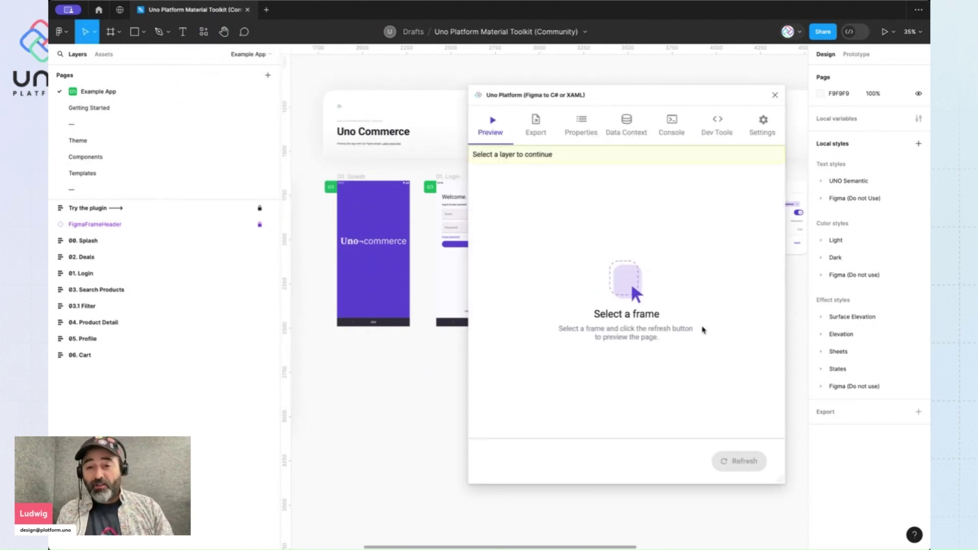
pyautogui.click(585, 134)
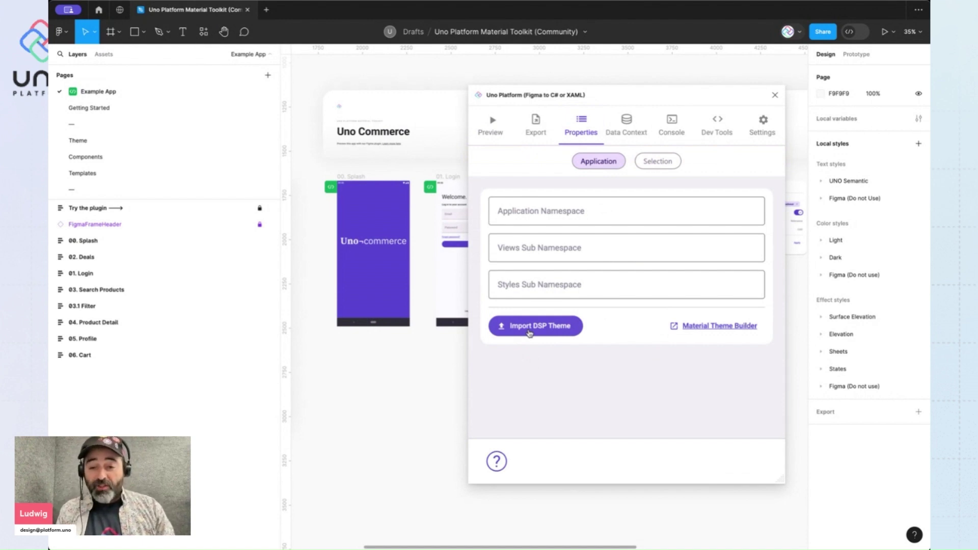
# Import the material-theme (1).zip DSP theme, replacing all color styles, and acknowledge success.
pyautogui.click(530, 330)
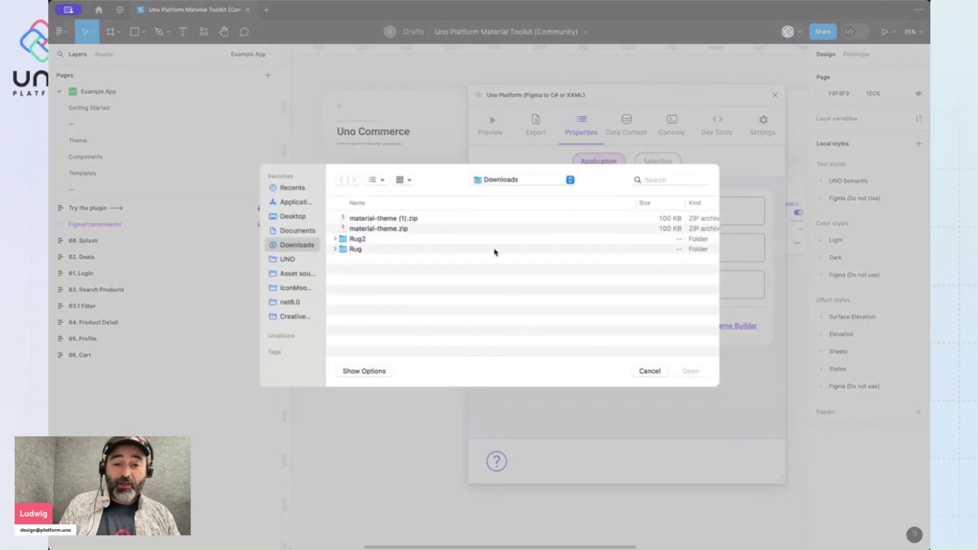
pyautogui.click(390, 219)
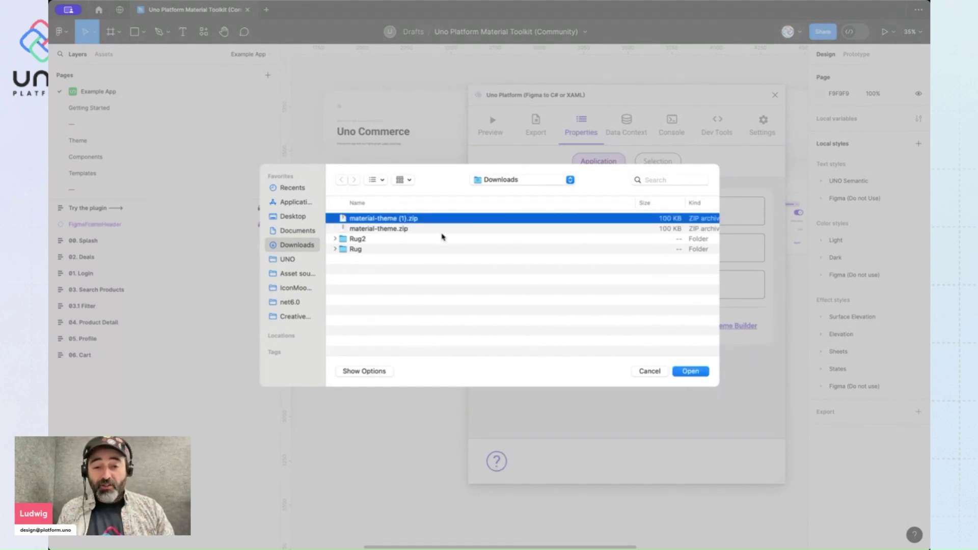
pyautogui.click(691, 372)
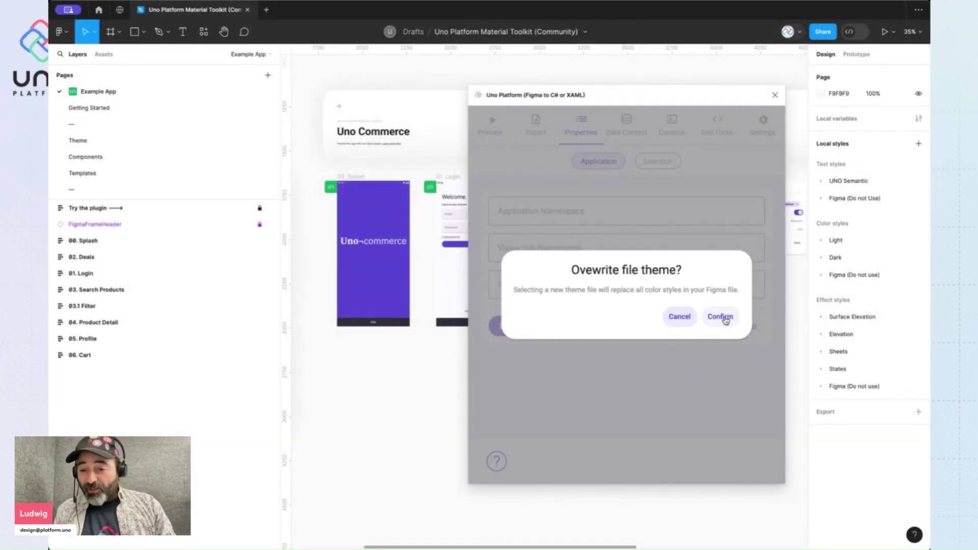
pyautogui.click(720, 317)
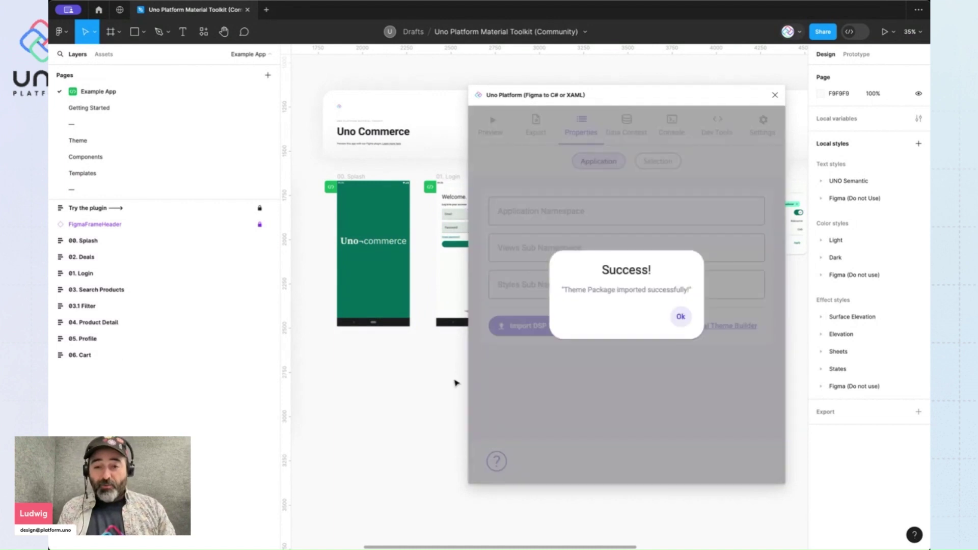
pyautogui.click(681, 317)
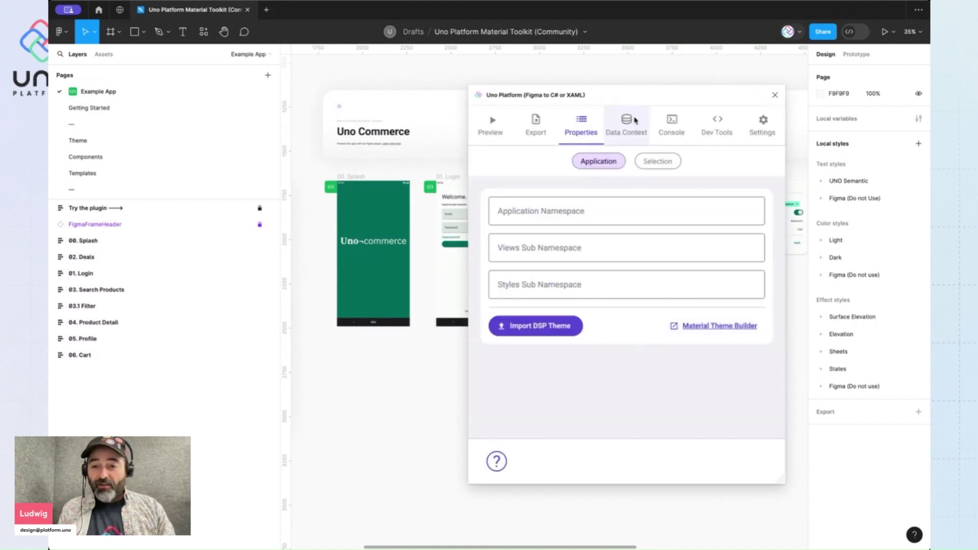
# Close the plugin and pan across the green-themed app frames to review them.
pyautogui.click(775, 95)
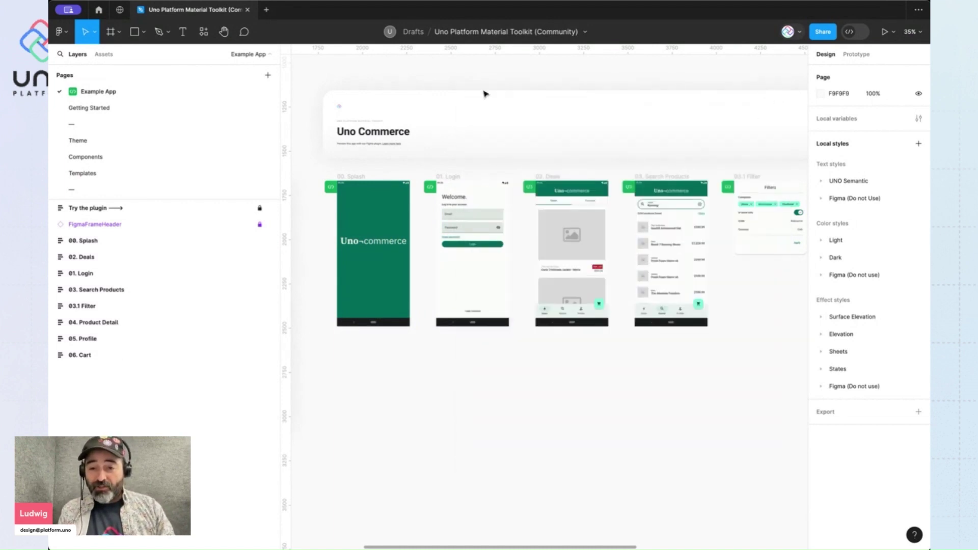
pyautogui.scroll(5, 382, 185)
pyautogui.hscroll(8, 383, 183)
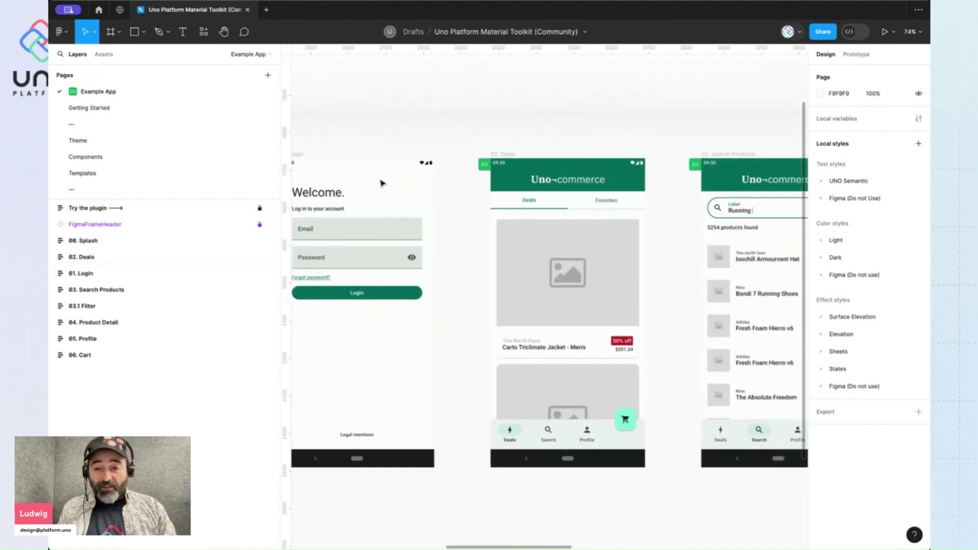
pyautogui.hscroll(8, 382, 183)
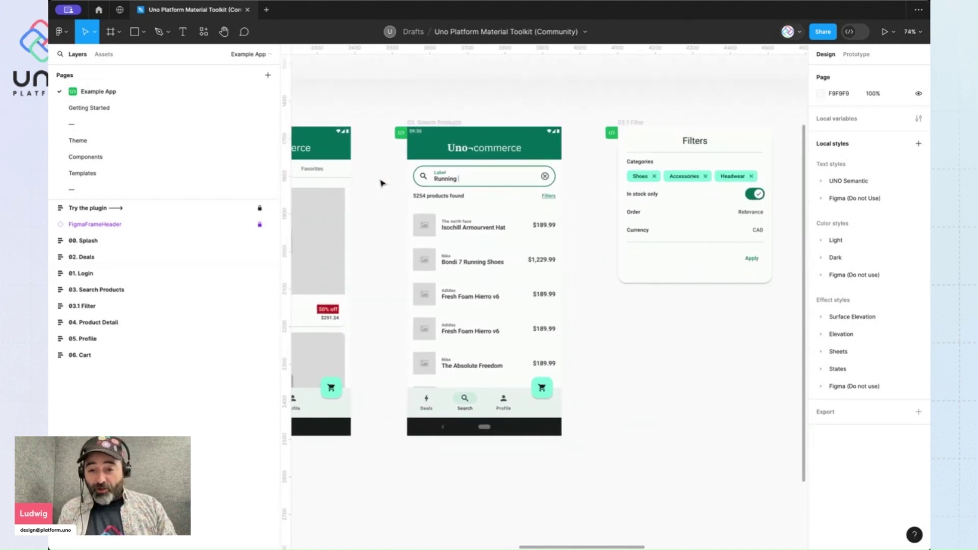
pyautogui.hscroll(12, 382, 183)
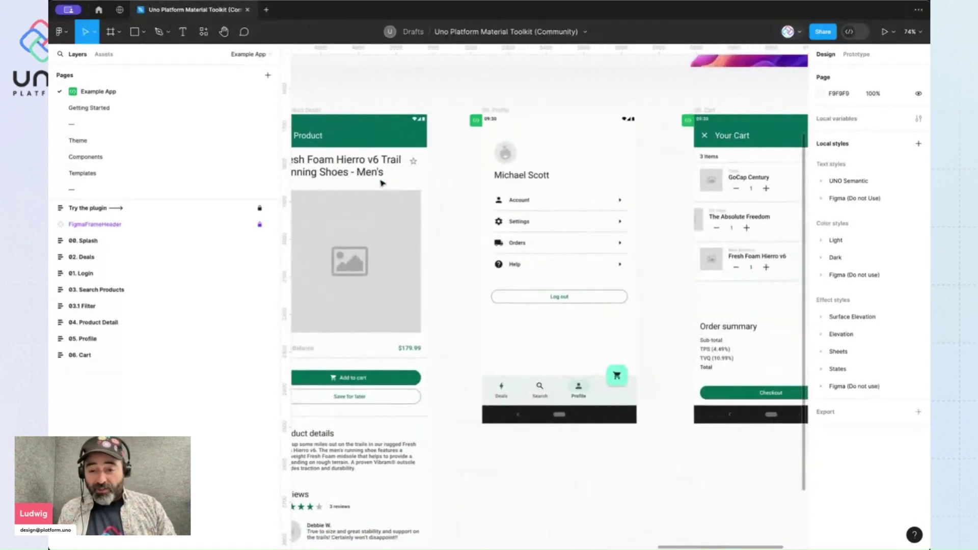
pyautogui.hscroll(2, 383, 183)
pyautogui.hscroll(-20, 382, 184)
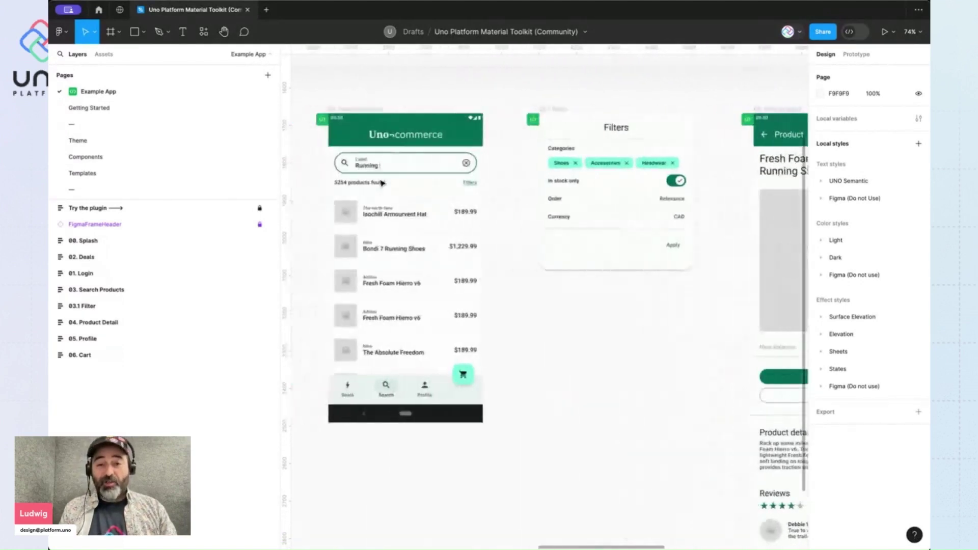
pyautogui.hscroll(-3, 393, 178)
pyautogui.scroll(-2, 399, 162)
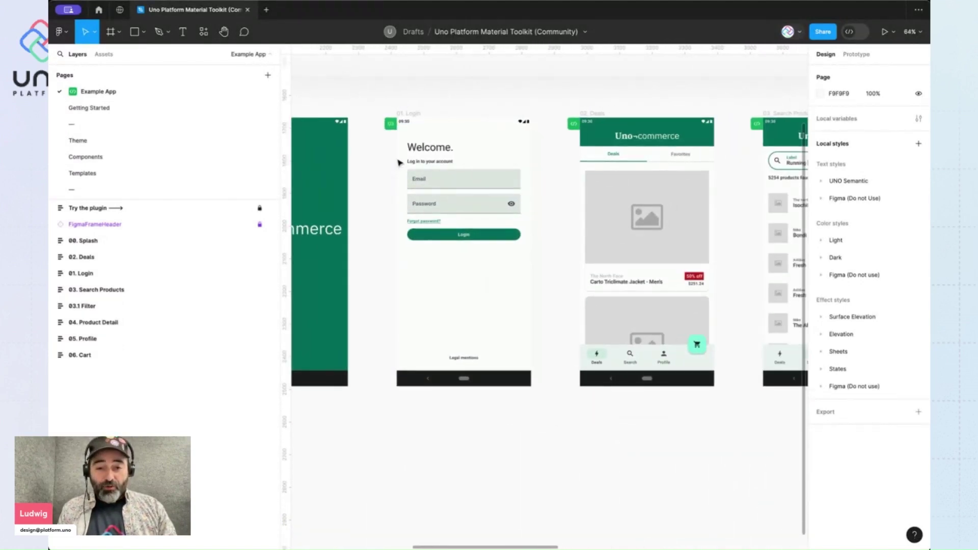
# Run the Uno Platform plugin on the 01. Login frame and preview it in dark mode.
pyautogui.click(204, 32)
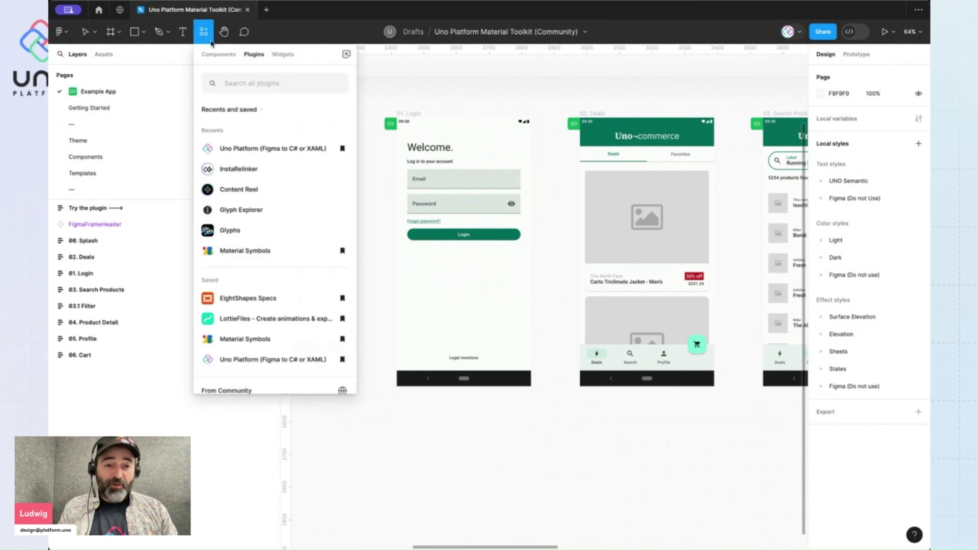
pyautogui.click(253, 149)
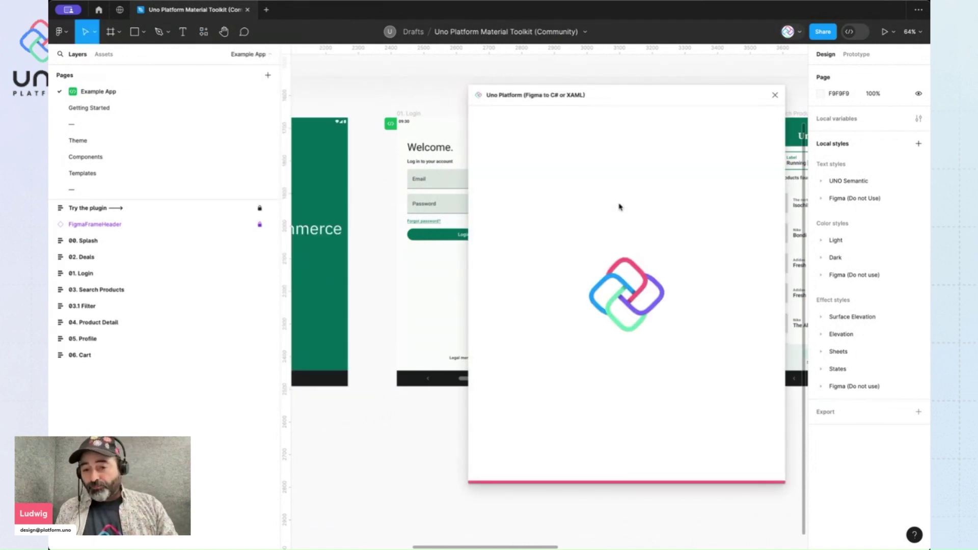
pyautogui.click(536, 127)
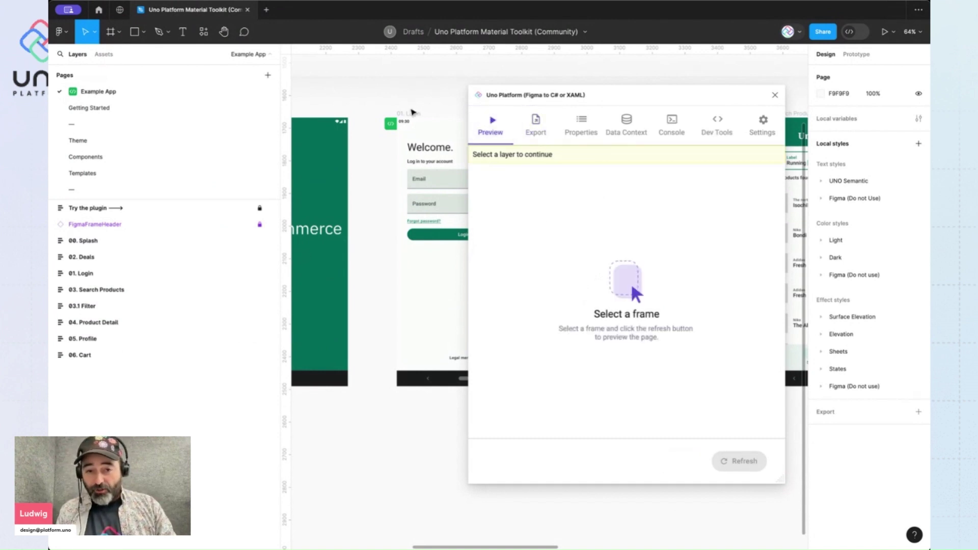
pyautogui.click(412, 112)
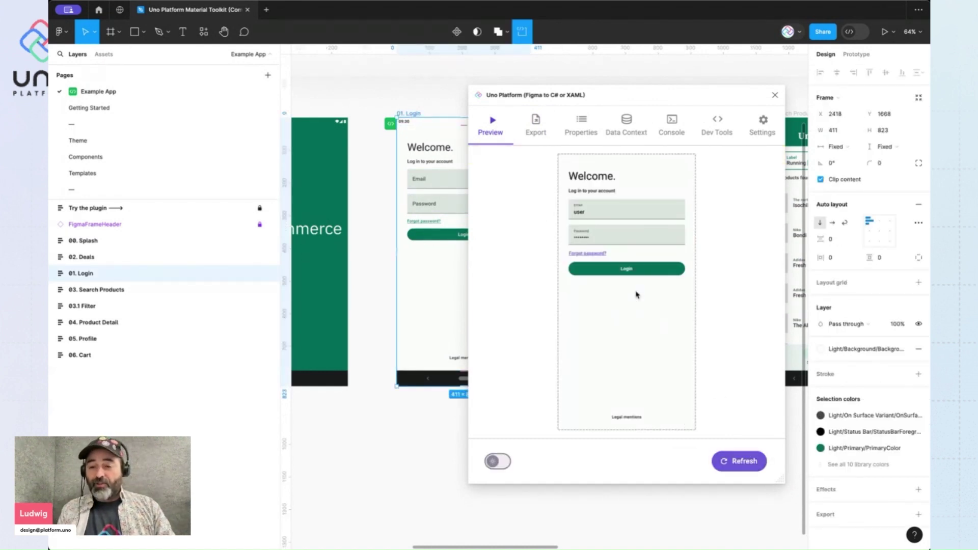
pyautogui.click(499, 462)
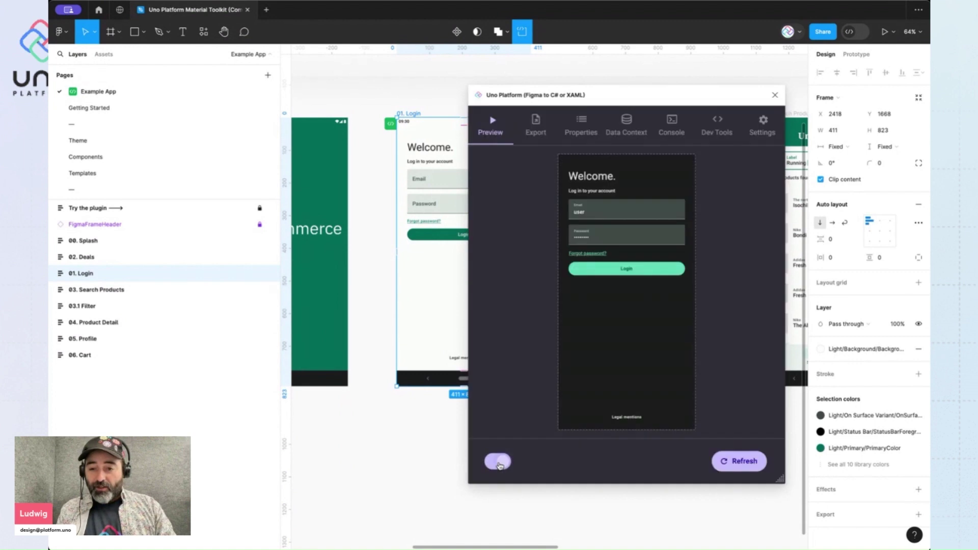
# Fill the preview's Email and Password fields, try logging in, then view the generated XAML.
pyautogui.click(614, 216)
pyautogui.write('zxczxczx')
pyautogui.press('Tab')
pyautogui.write('czxczxc')
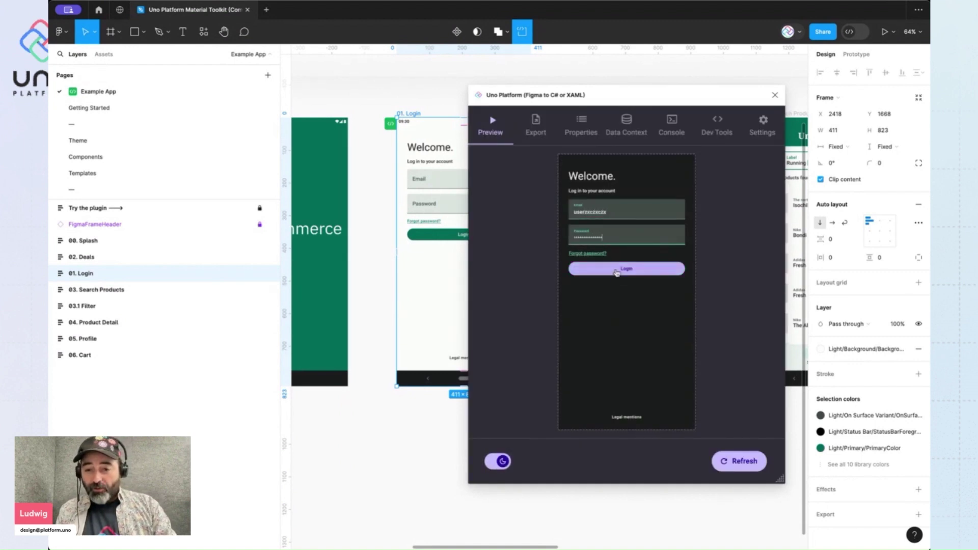
pyautogui.click(618, 270)
pyautogui.click(536, 126)
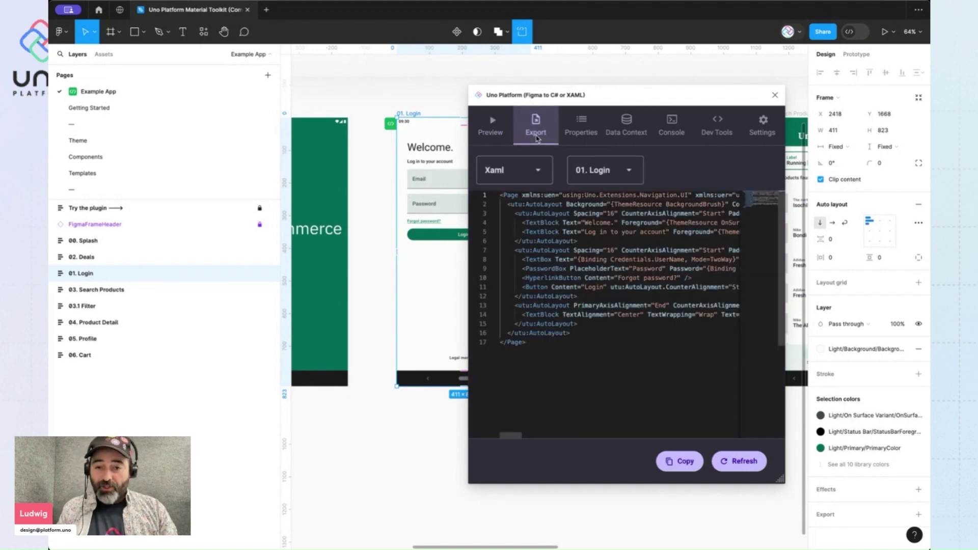
# Display the Colors Override File XAML, scroll through it, and close the plugin.
pyautogui.click(537, 171)
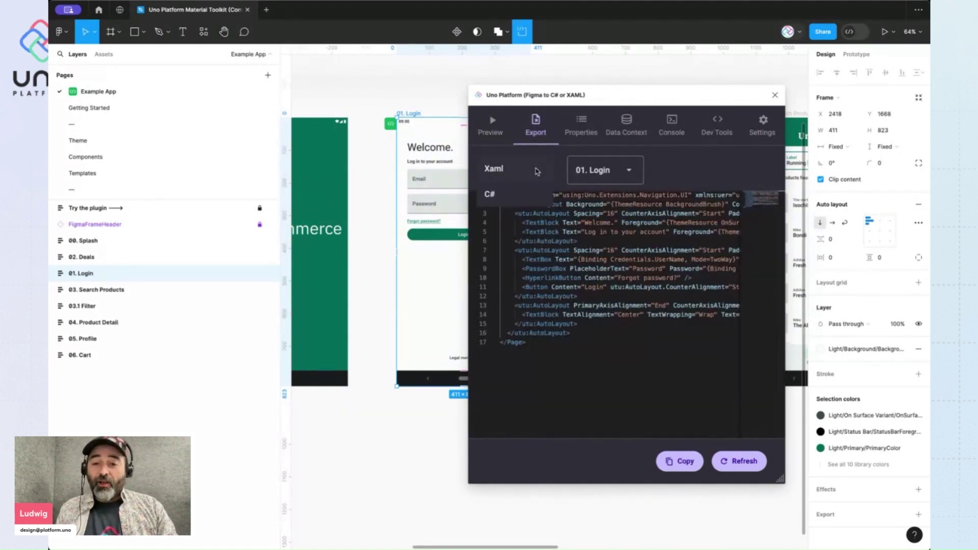
pyautogui.click(627, 173)
pyautogui.click(630, 195)
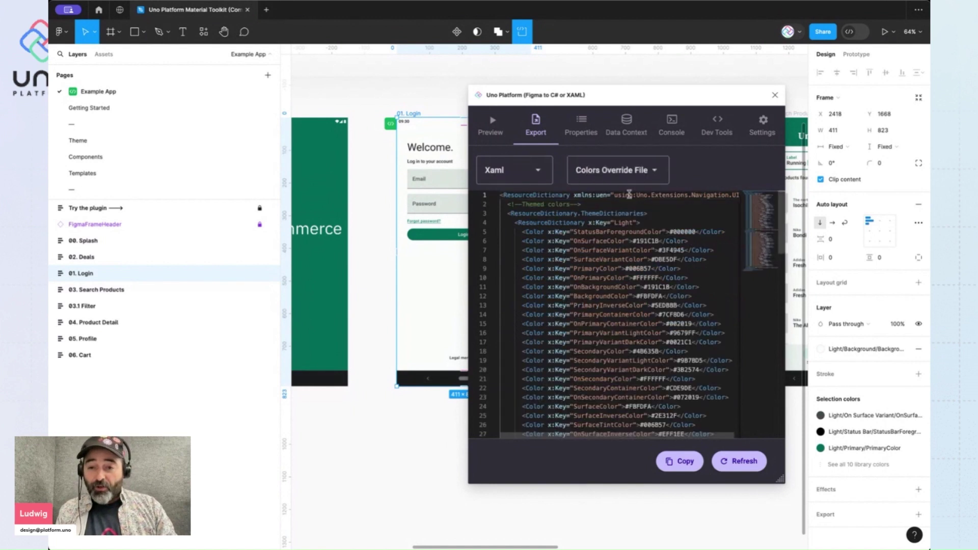
pyautogui.scroll(-1, 650, 268)
pyautogui.scroll(-10, 650, 268)
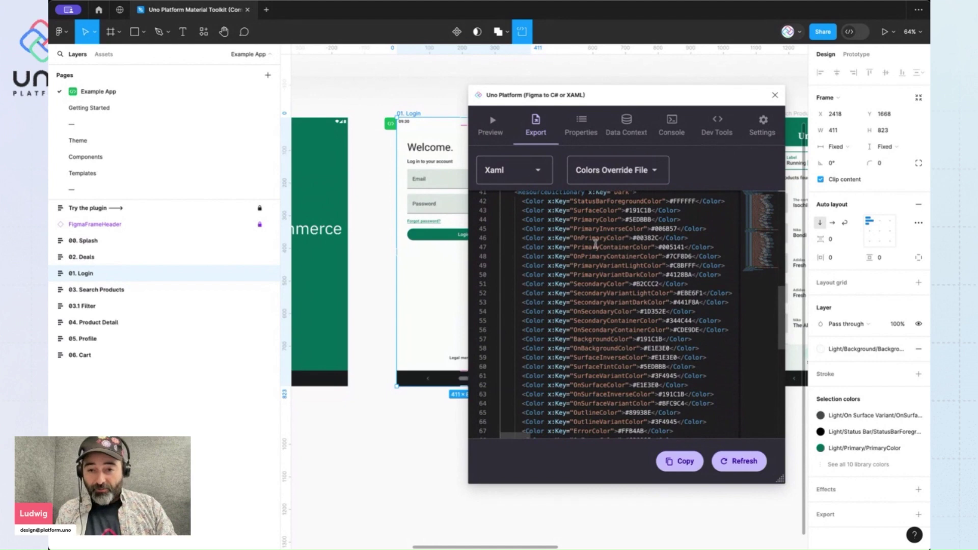
pyautogui.scroll(10, 593, 247)
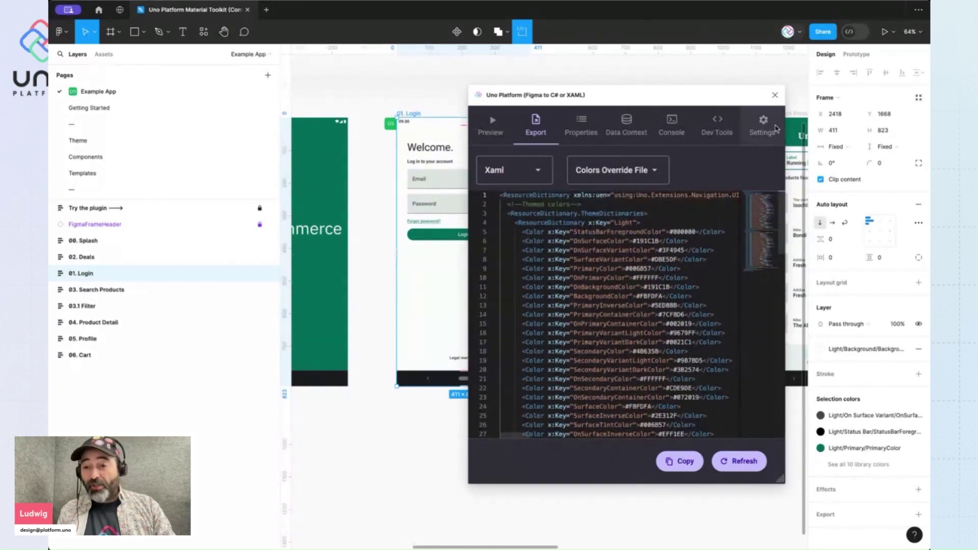
pyautogui.click(775, 96)
# Deselect the Login frame and zoom into the Deals and Search Products frames.
pyautogui.click(541, 110)
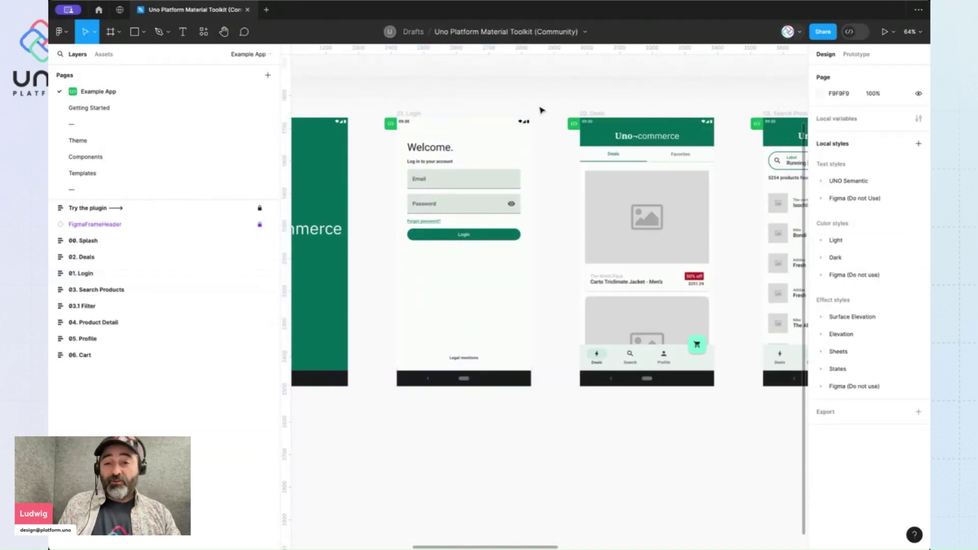
pyautogui.scroll(-5, 541, 110)
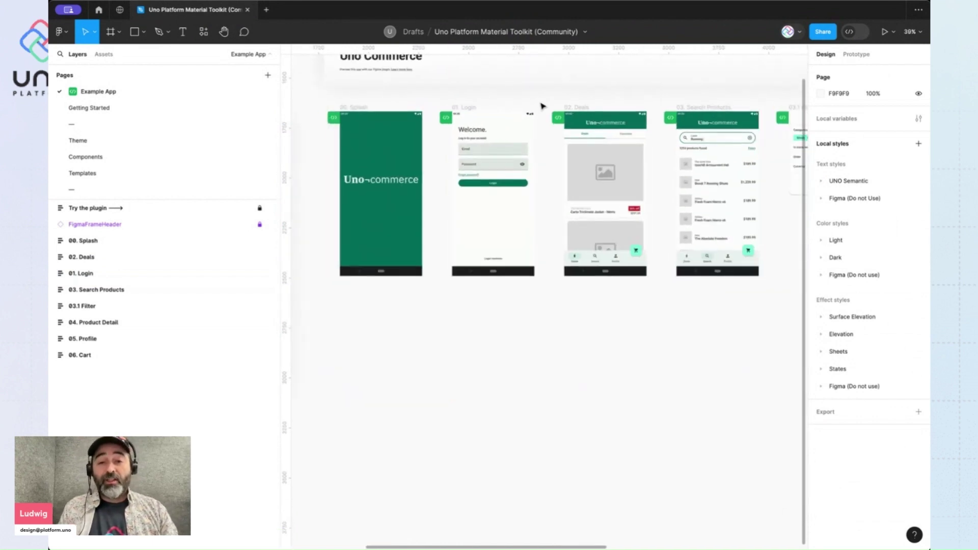
pyautogui.rightClick(541, 95)
pyautogui.click(541, 90)
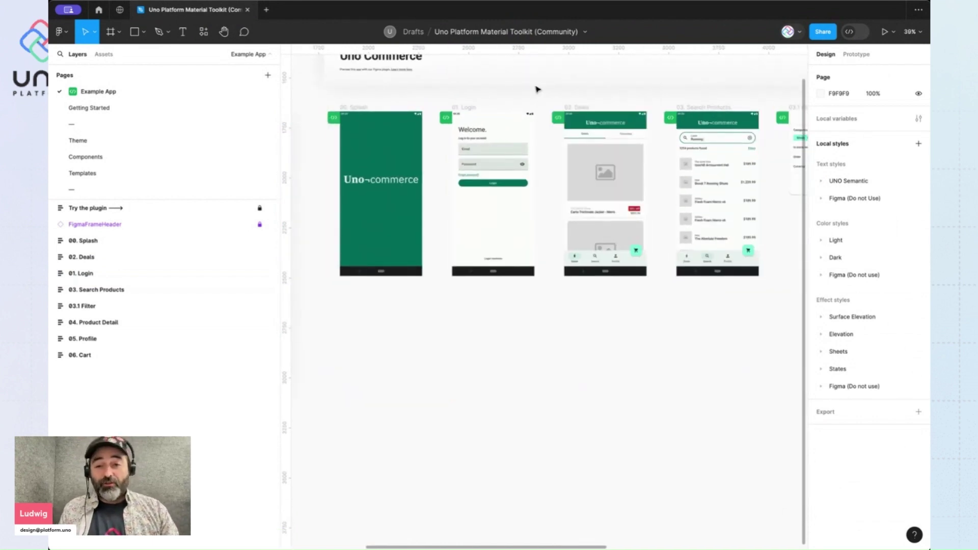
pyautogui.scroll(3, 538, 89)
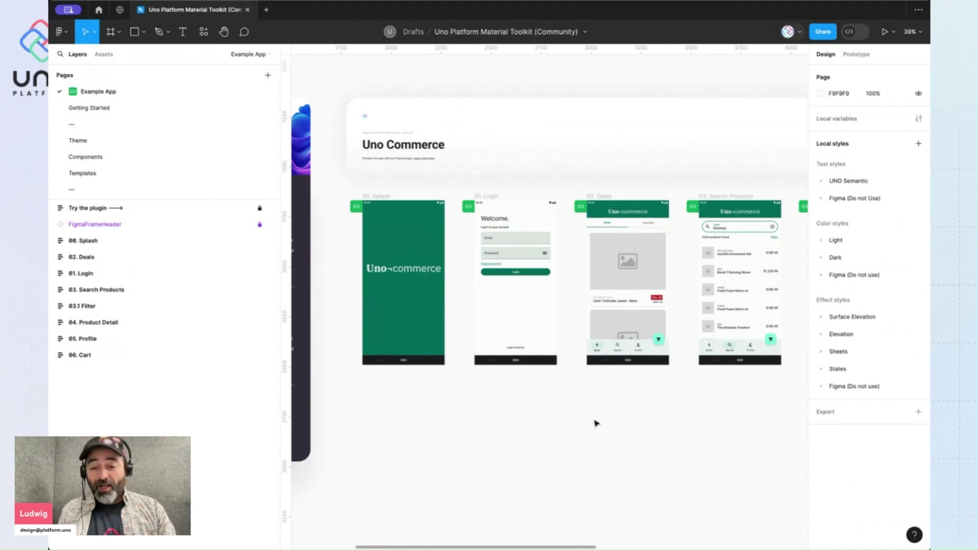
pyautogui.scroll(5, 668, 382)
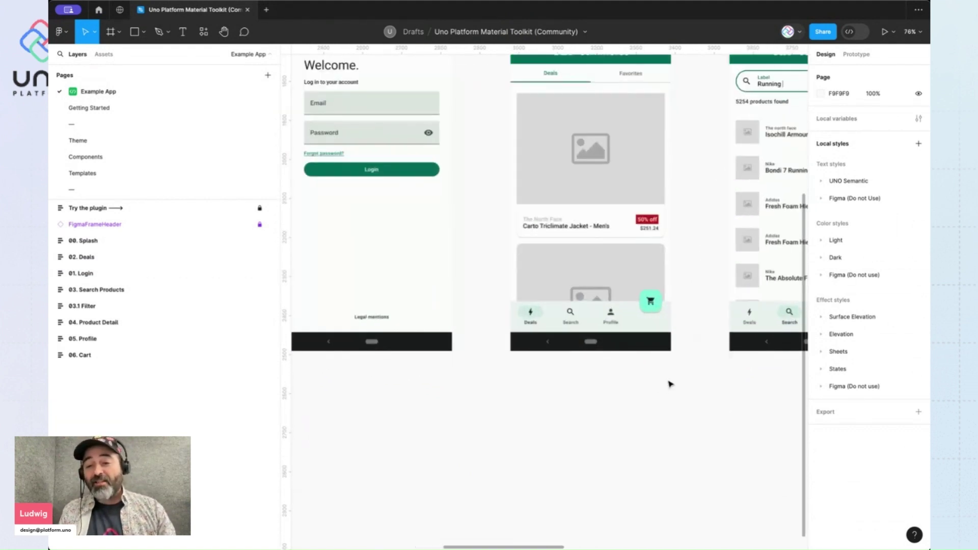
pyautogui.hscroll(3, 671, 384)
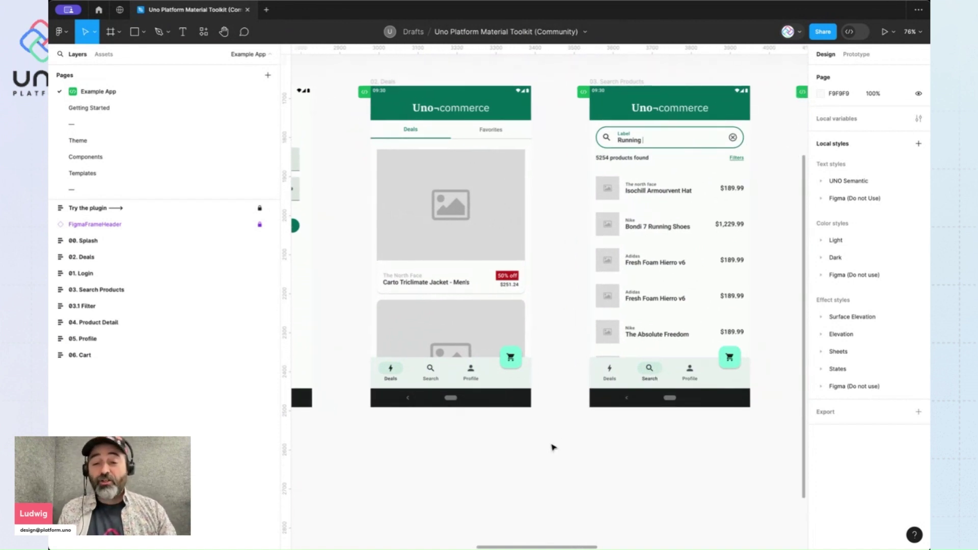
pyautogui.scroll(2, 552, 395)
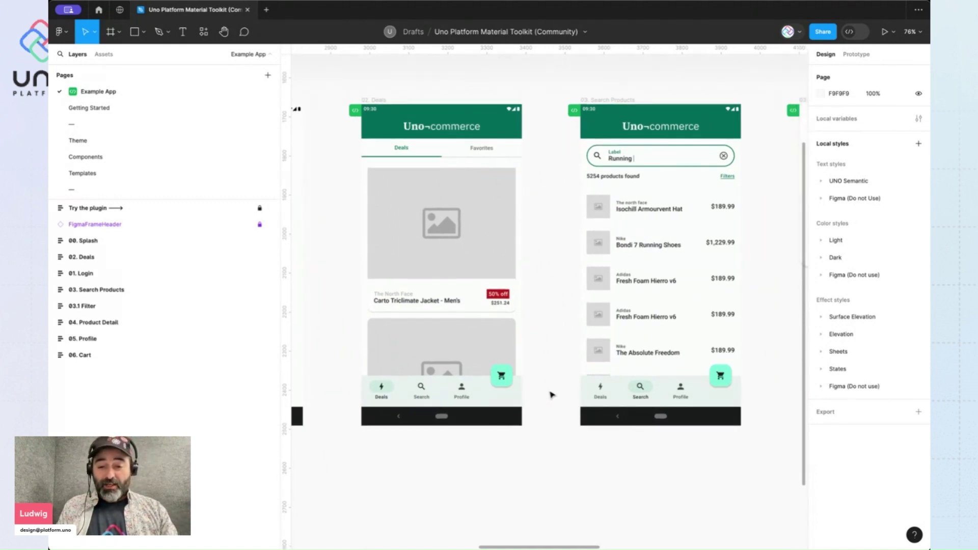
# Drill into the Deals screen's cart button and open its PrimaryContainerColor style.
pyautogui.click(504, 375)
pyautogui.doubleClick(505, 375)
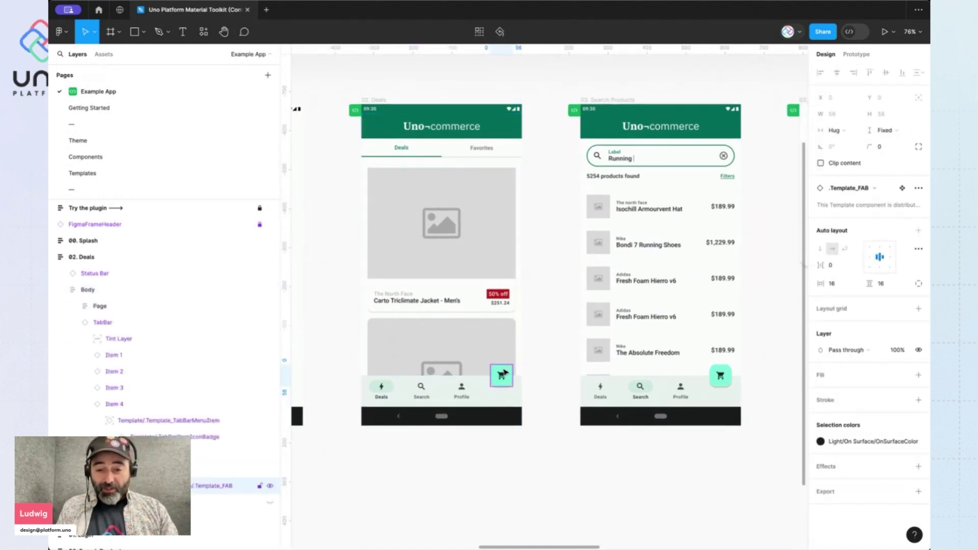
pyautogui.scroll(5, 504, 374)
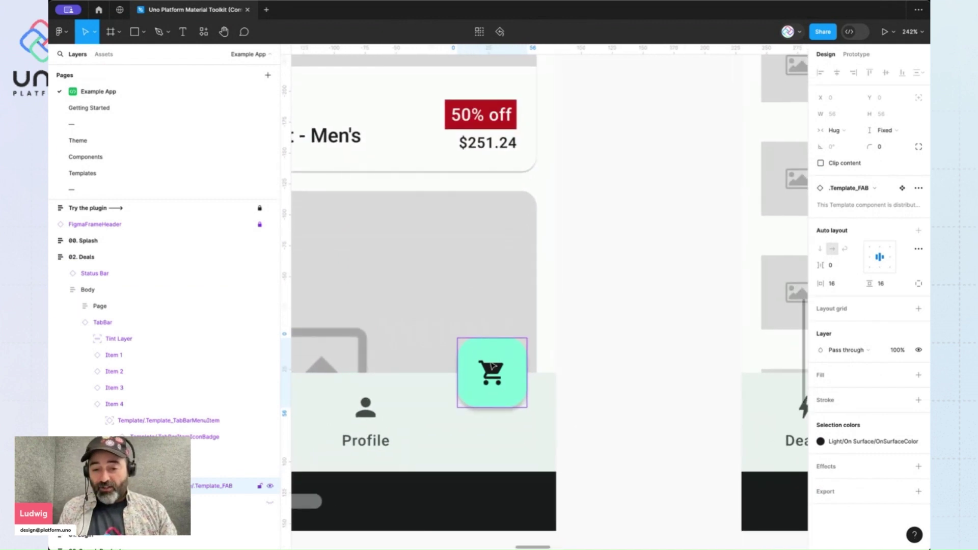
pyautogui.scroll(-5, 518, 394)
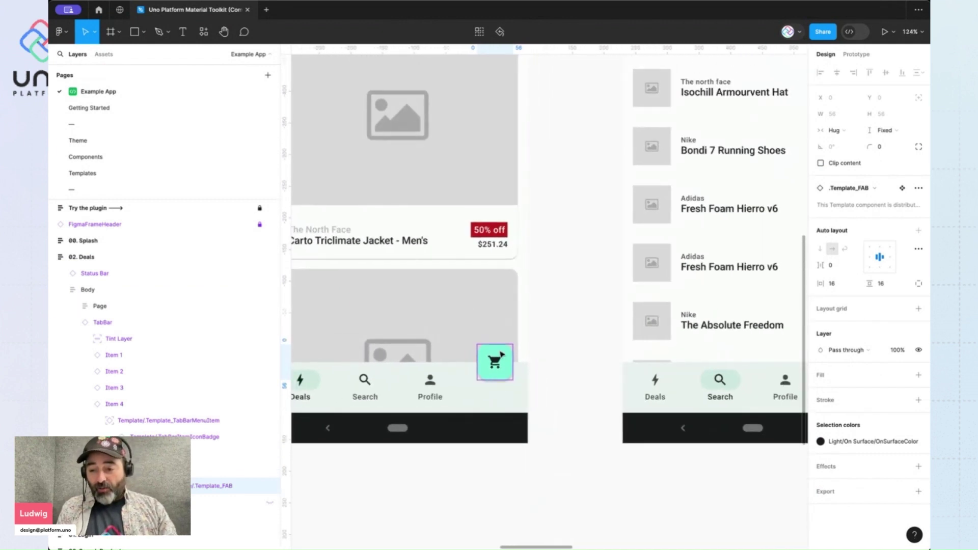
pyautogui.click(858, 443)
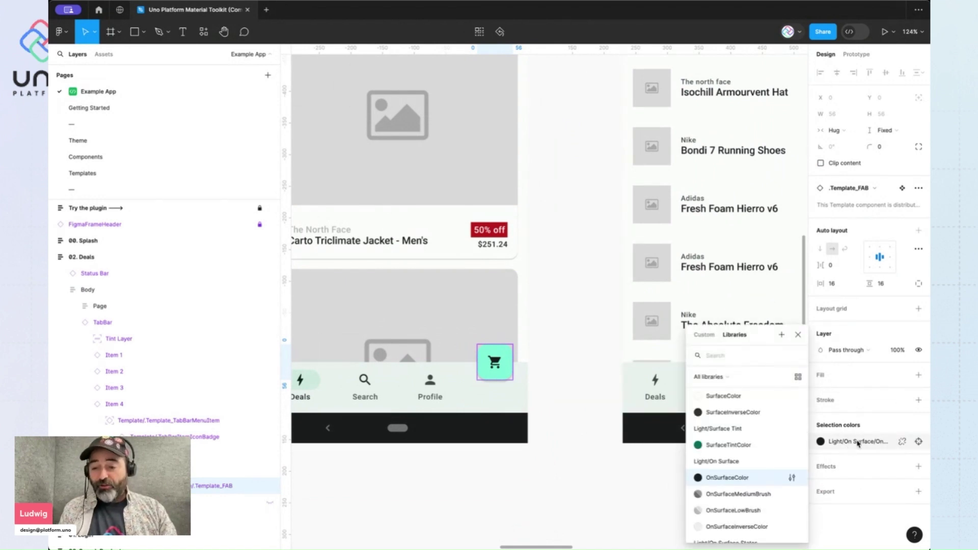
pyautogui.click(825, 442)
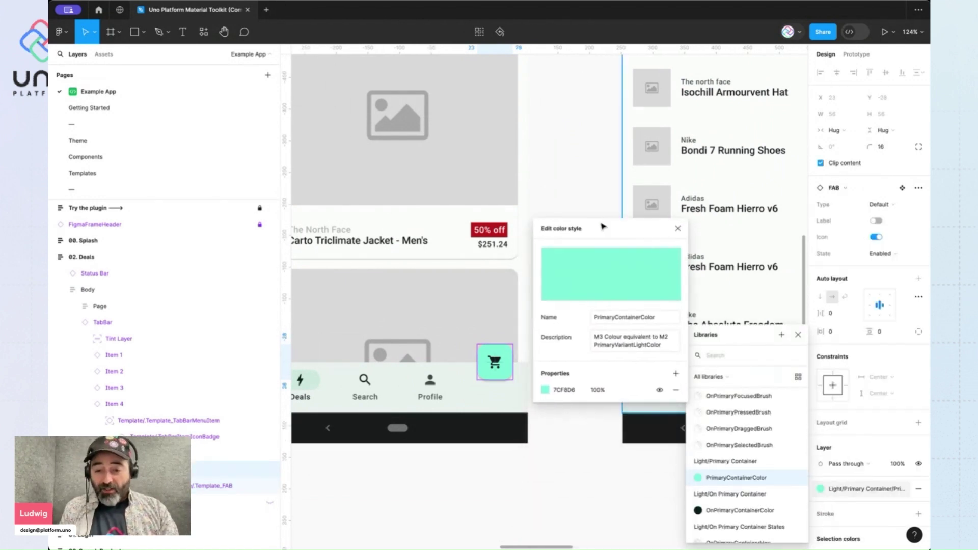
# Shift the style's fill hue from mint 7CF8D6 to cyan 7CE9F8 at 77%.
pyautogui.click(545, 390)
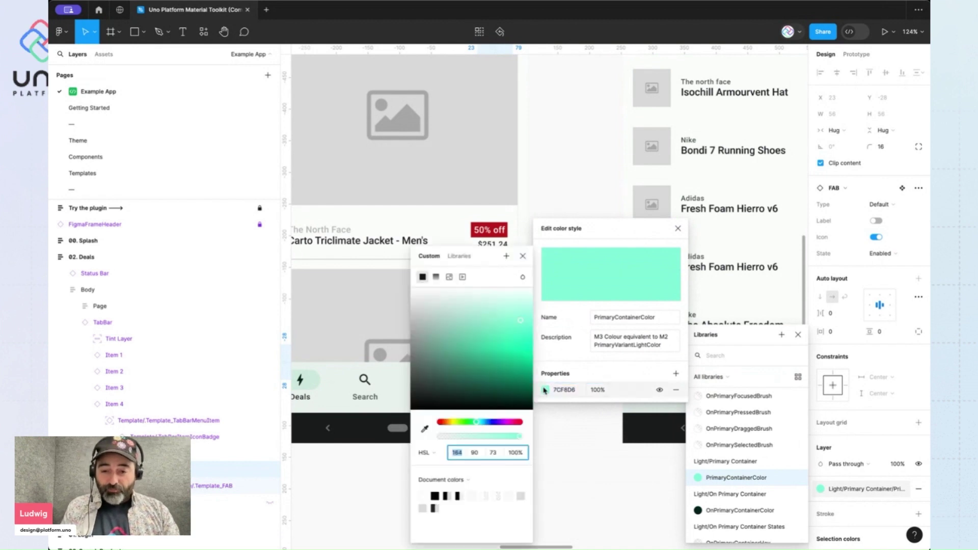
pyautogui.moveTo(482, 256); pyautogui.dragTo(620, 90)
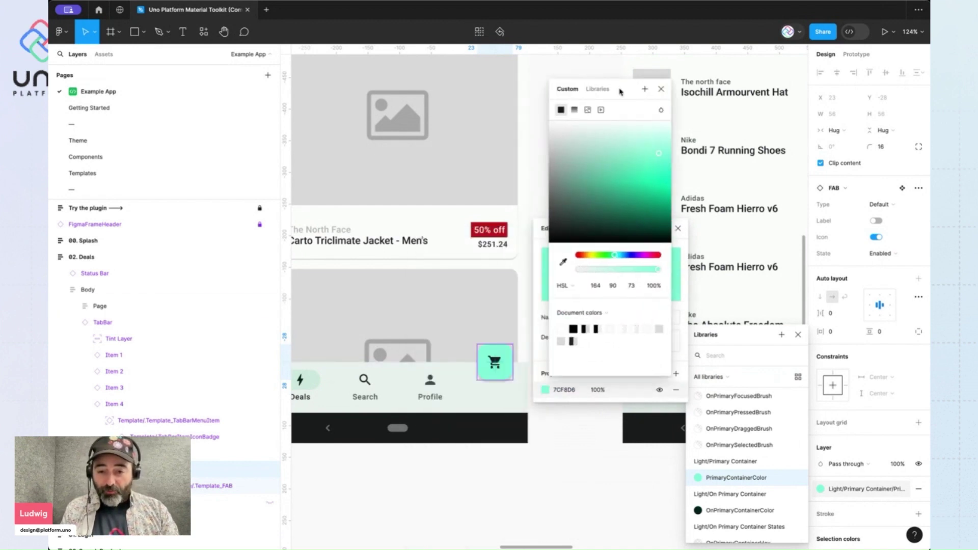
pyautogui.moveTo(615, 255); pyautogui.dragTo(639, 270)
pyautogui.scroll(-5, 391, 254)
pyautogui.scroll(-3, 404, 326)
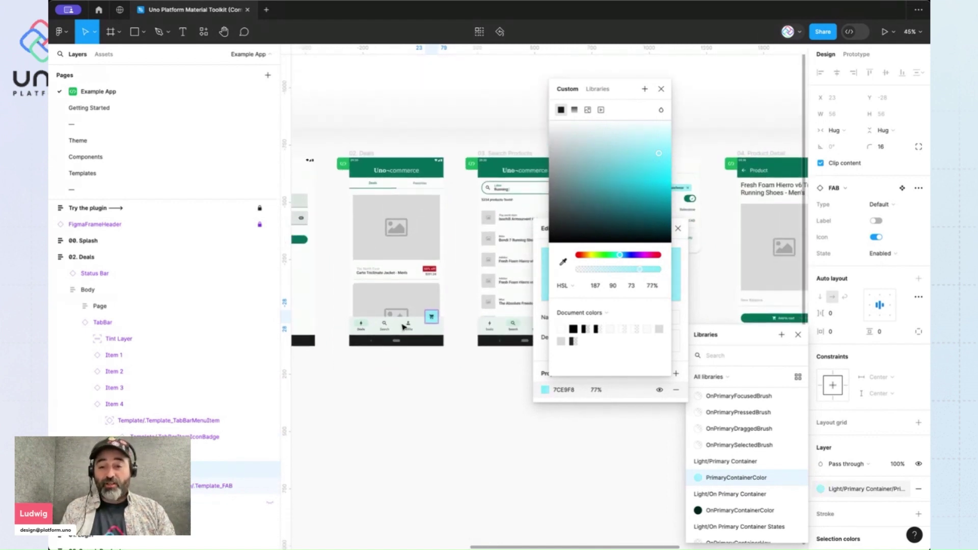
# Close the colour picker and style editor, deselect, and zoom over the Filter frame.
pyautogui.click(661, 89)
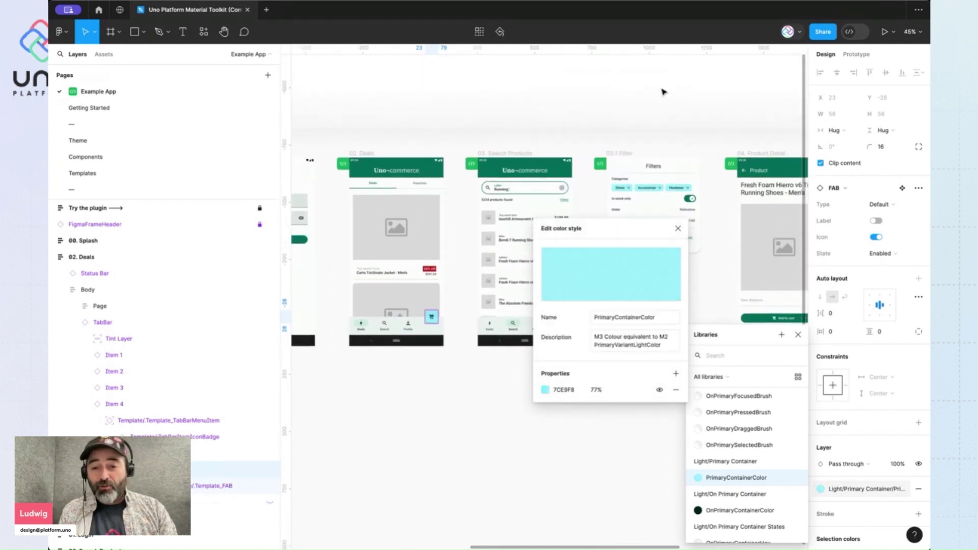
pyautogui.click(677, 228)
pyautogui.click(549, 422)
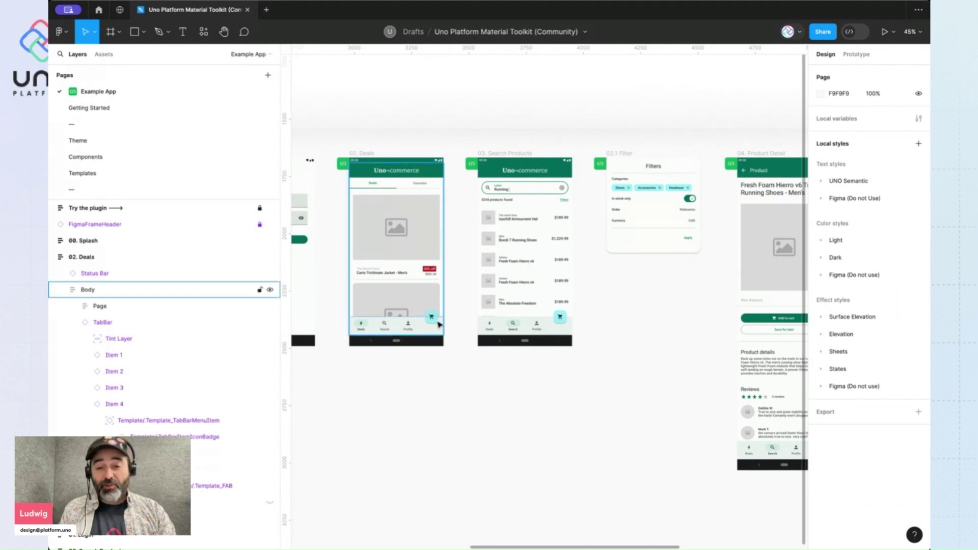
pyautogui.scroll(10, 628, 175)
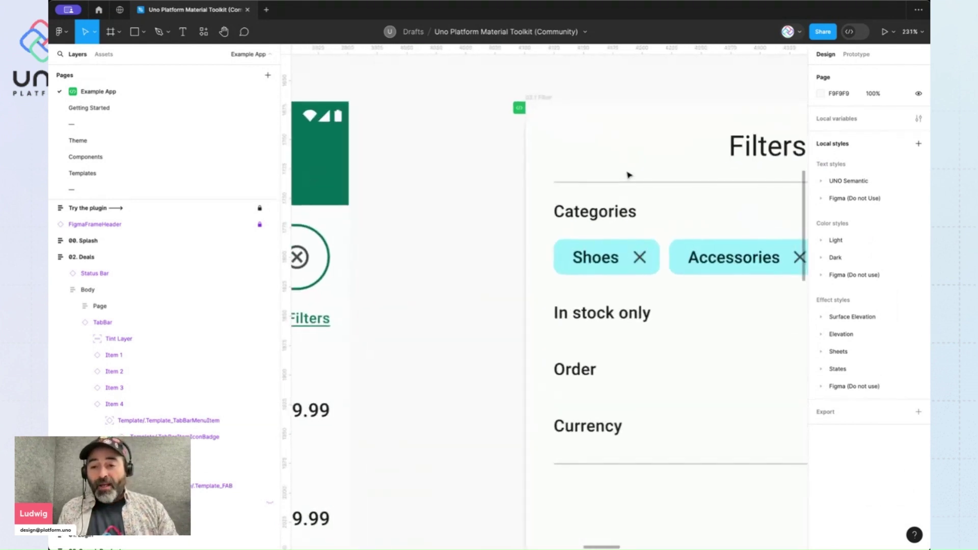
pyautogui.scroll(-8, 603, 238)
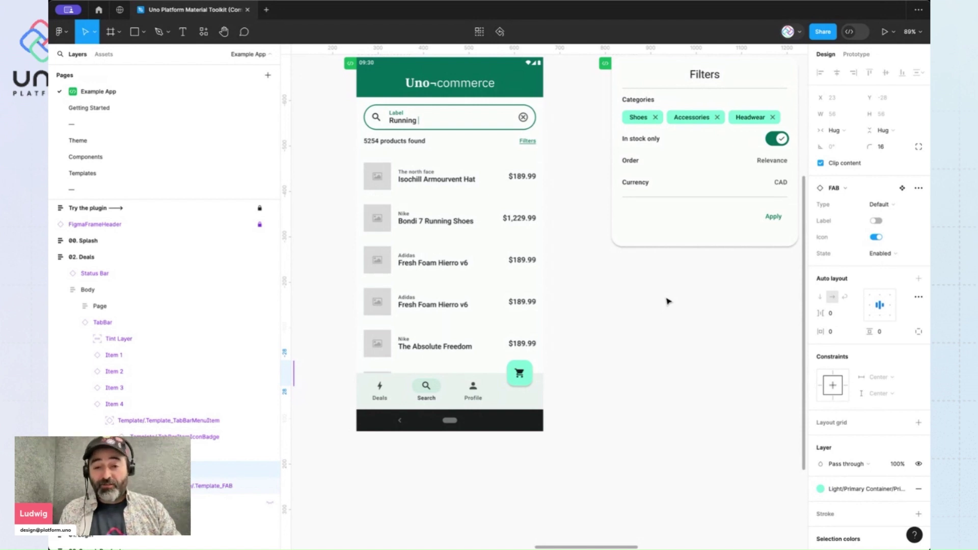
# Select from .Template_FAB up to the 02. Deals frame, deselect, and zoom out over the purple screens.
pyautogui.press('Return')
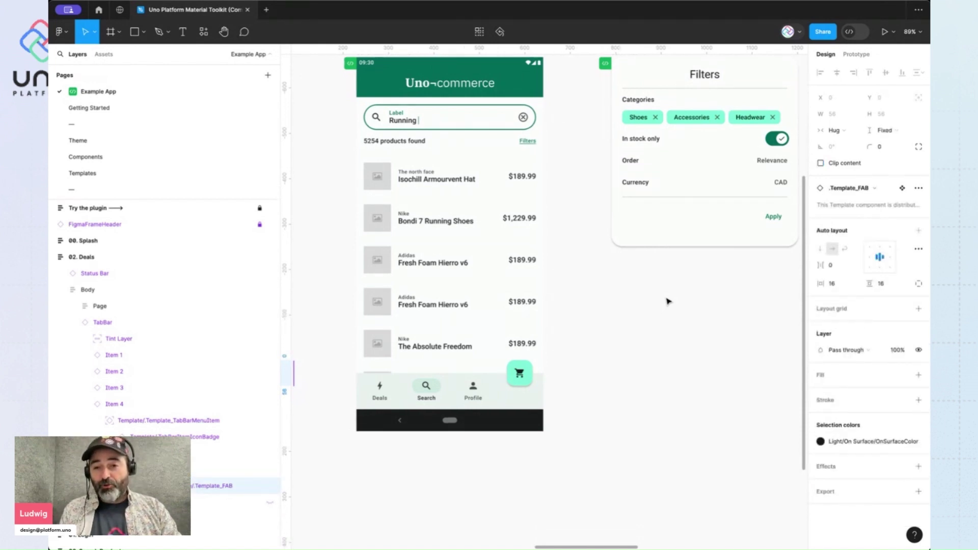
pyautogui.hotkey('shift', 'Return')
pyautogui.hotkey('shift', 'Return')
pyautogui.hotkey('shift', 'Return')
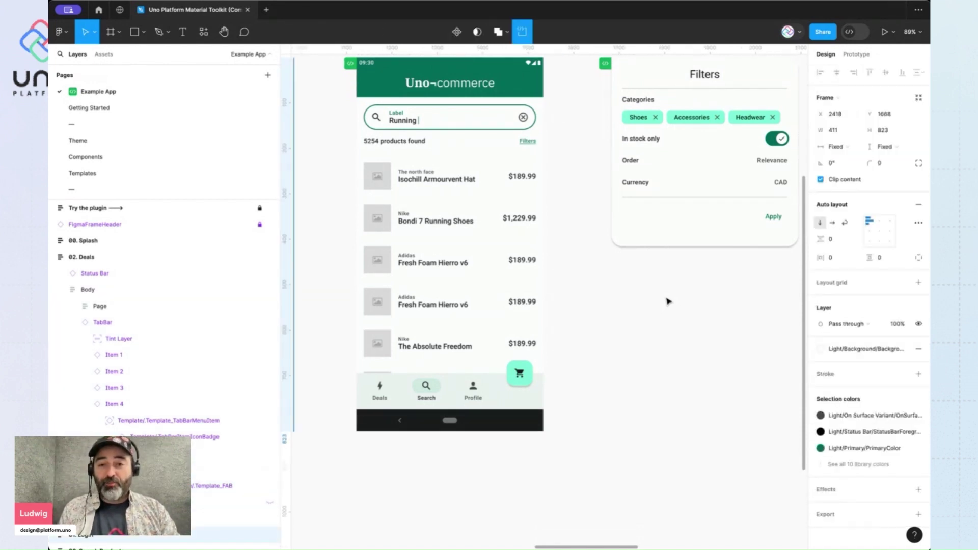
pyautogui.click(636, 357)
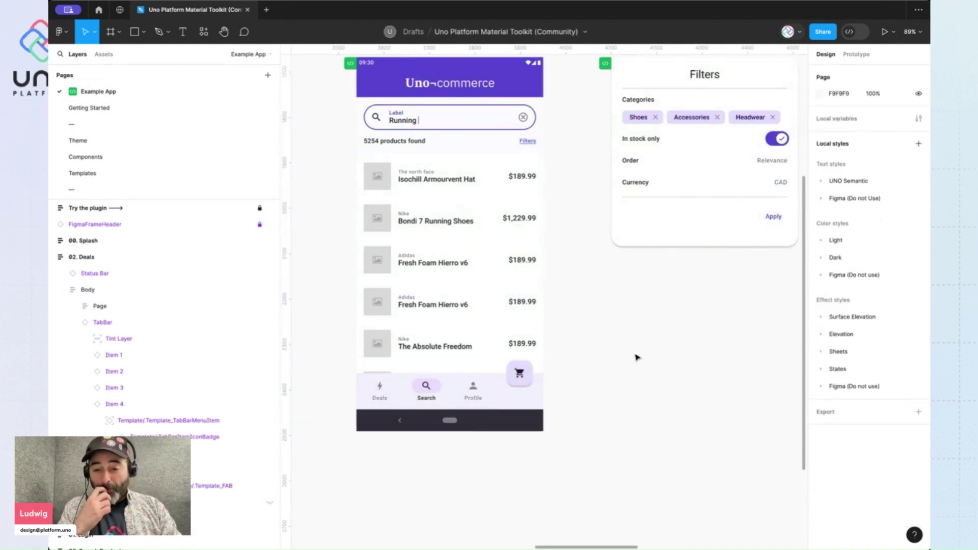
pyautogui.scroll(-5, 636, 357)
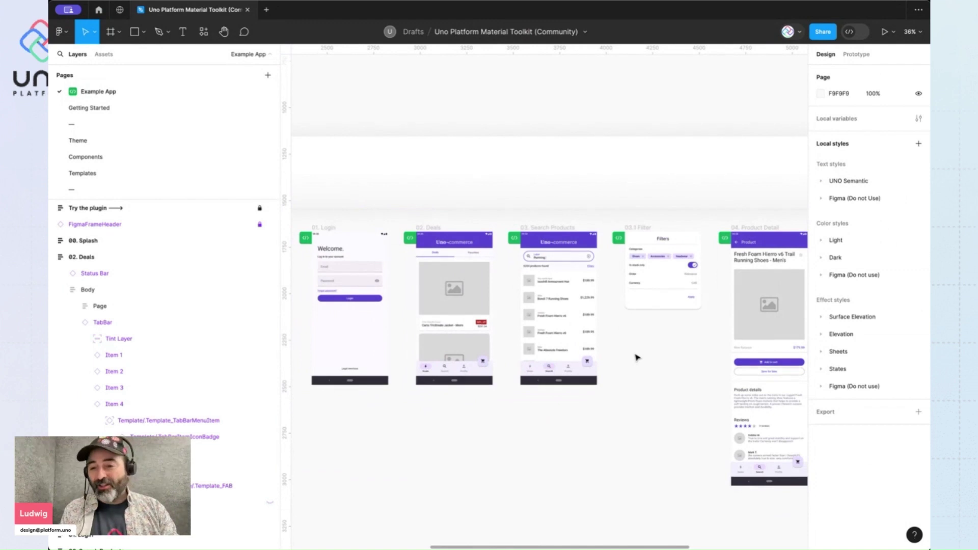
pyautogui.scroll(-4, 636, 357)
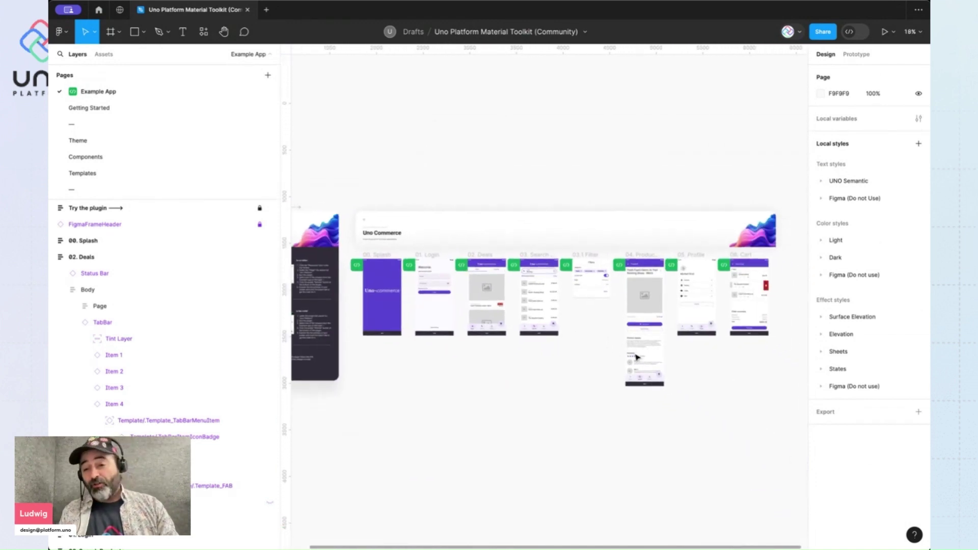
pyautogui.scroll(-5, 637, 357)
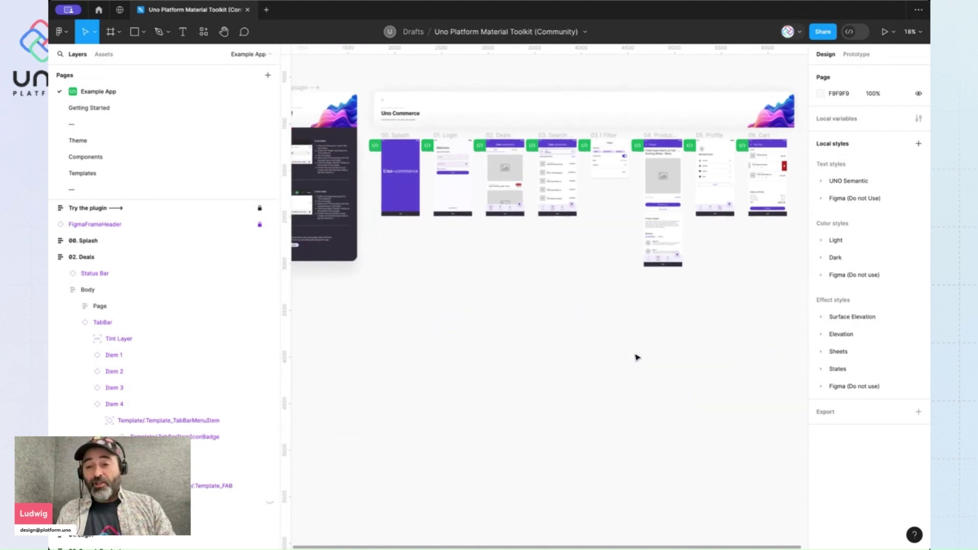